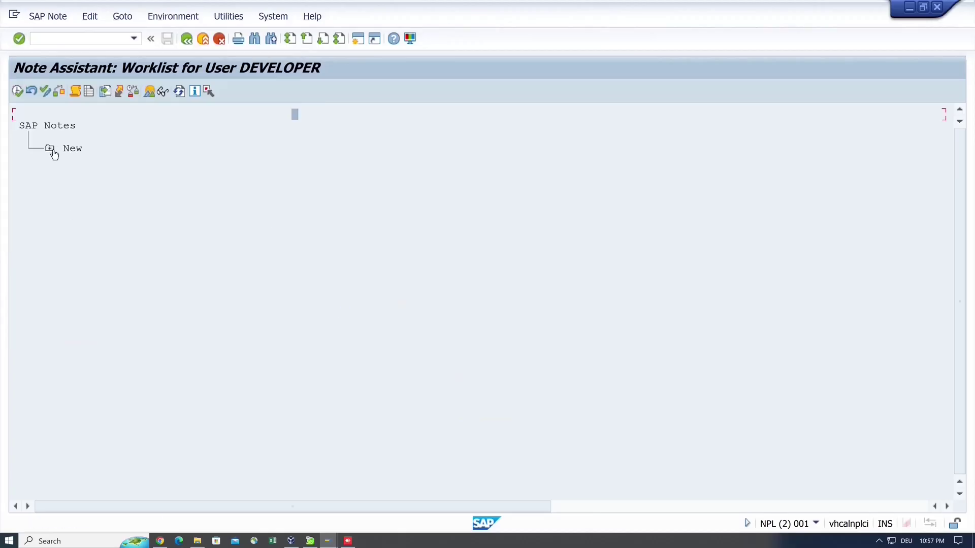
# Step: Expand the New notes folder, dismiss the connection error, and select class name CX_RSTX_BARCODE_RENDERER
pyautogui.click(50, 148)
pyautogui.hotkey('ctrl', 'F9')
pyautogui.press('Return')
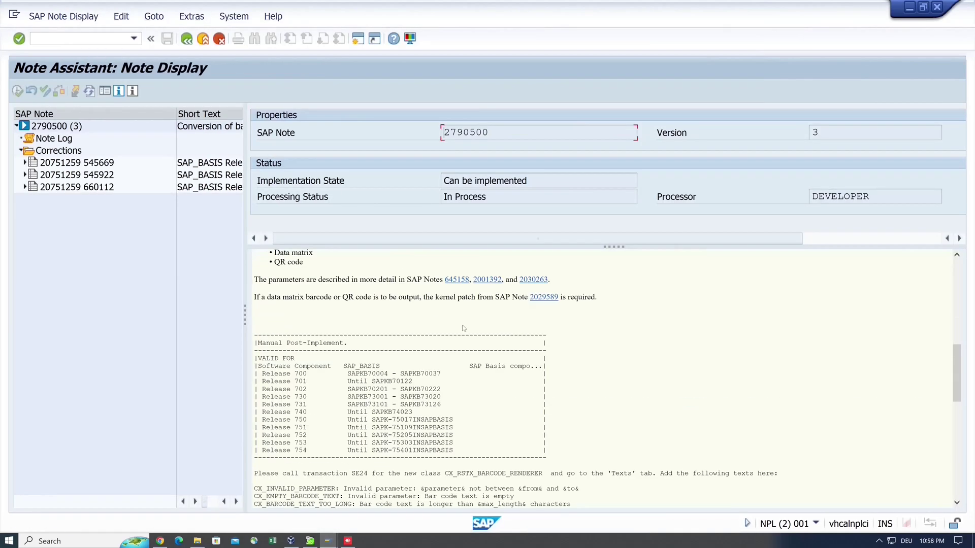
pyautogui.scroll(-3, 464, 328)
pyautogui.doubleClick(493, 320)
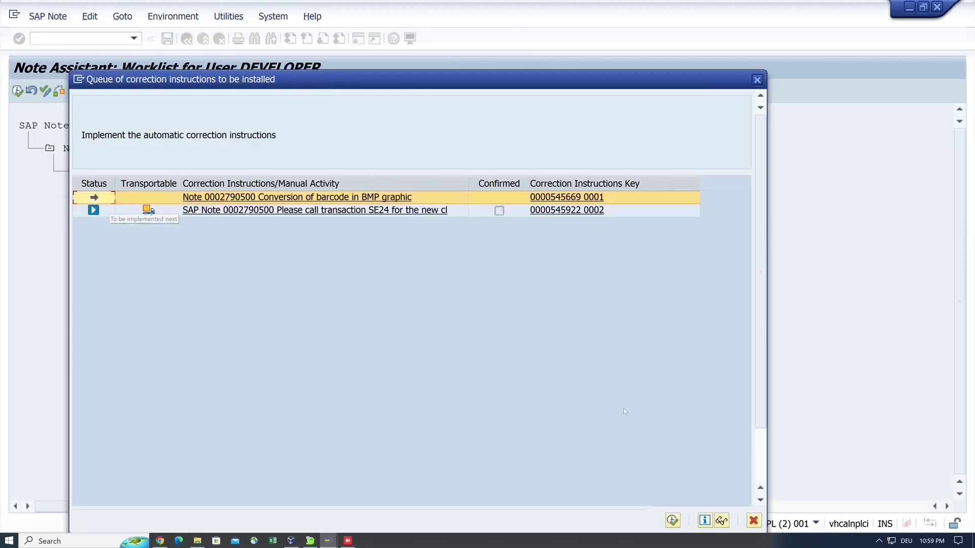
pyautogui.press('Return')
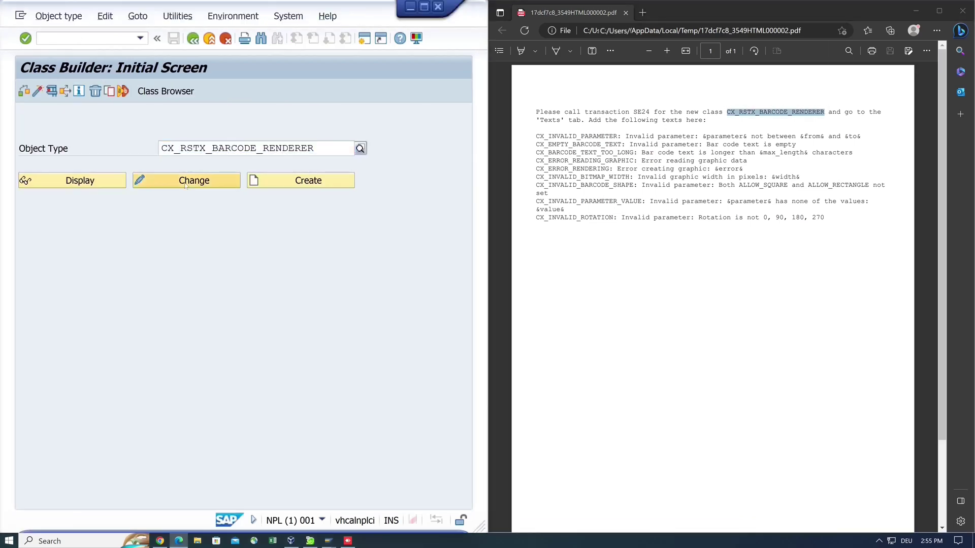
# Step: Open the class editor and then the Z_QR_CODE test program
pyautogui.click(178, 179)
pyautogui.press('Return')
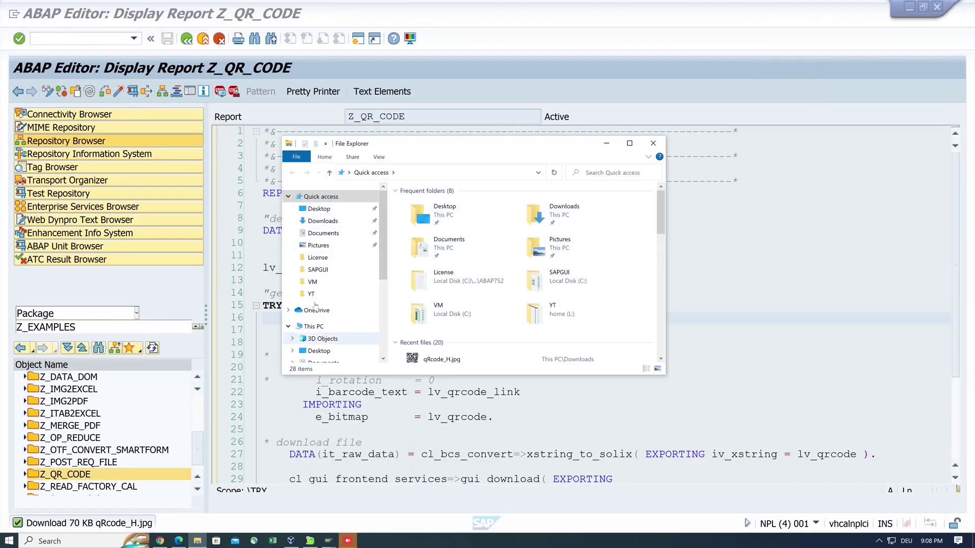
pyautogui.doubleClick(467, 214)
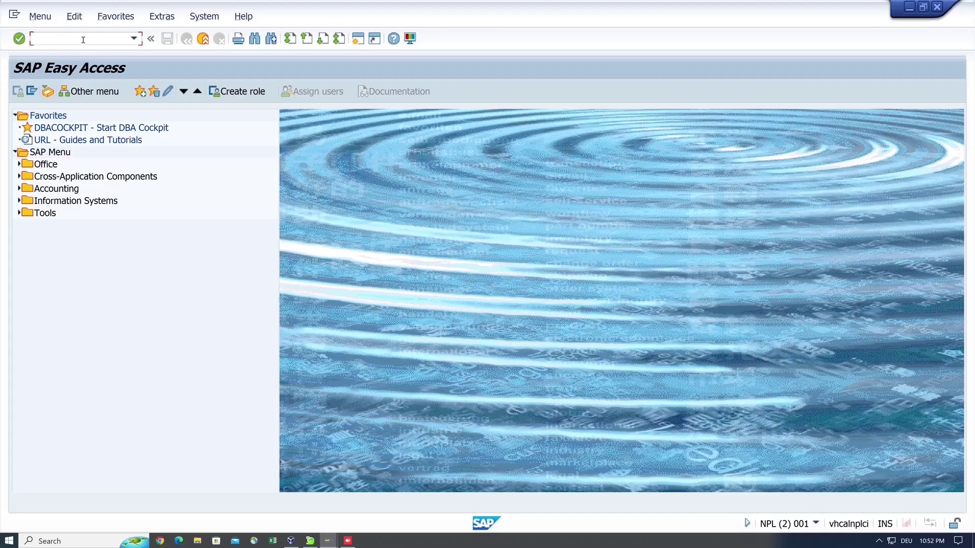
# Step: Run SNOTE and try downloading note 2790500, which fails with an RFC connection error
pyautogui.write('snote')
pyautogui.press('Return')
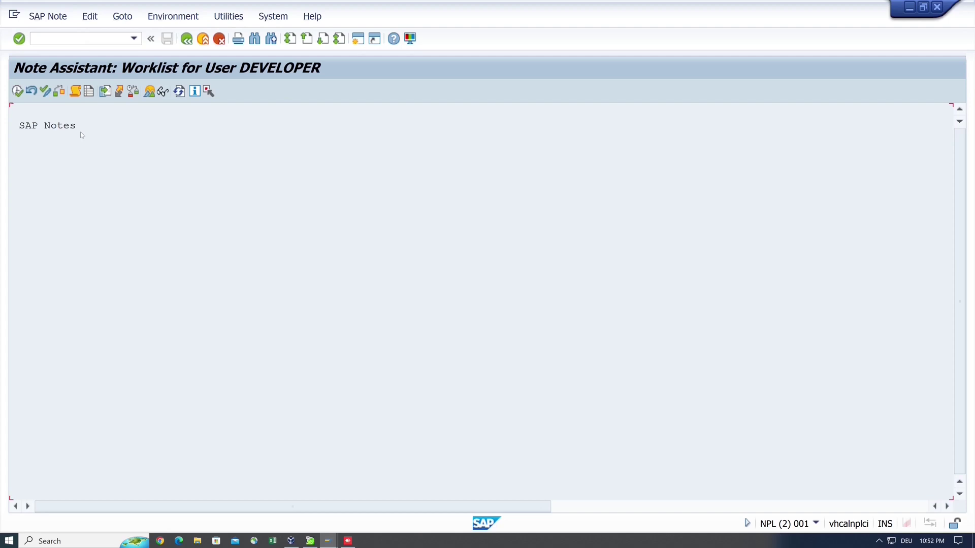
pyautogui.click(105, 92)
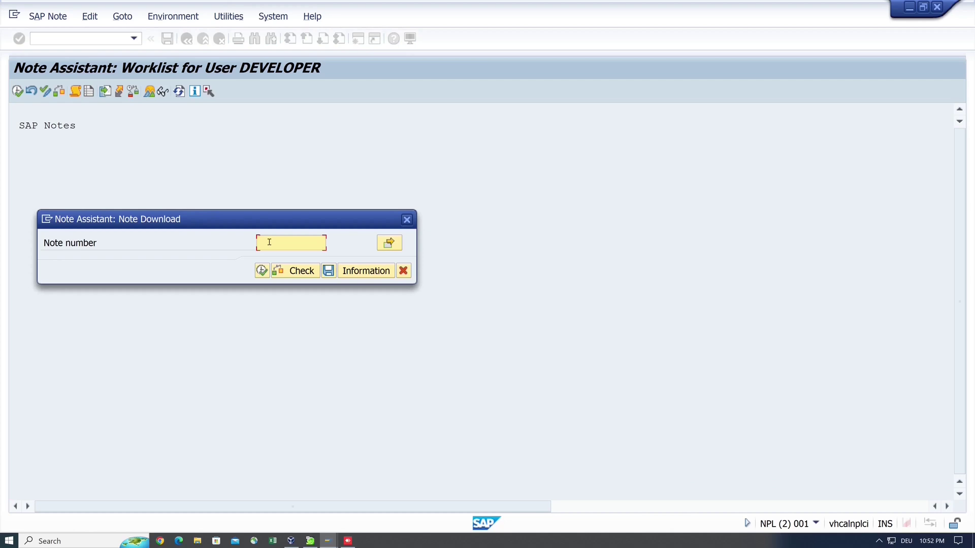
pyautogui.write('279')
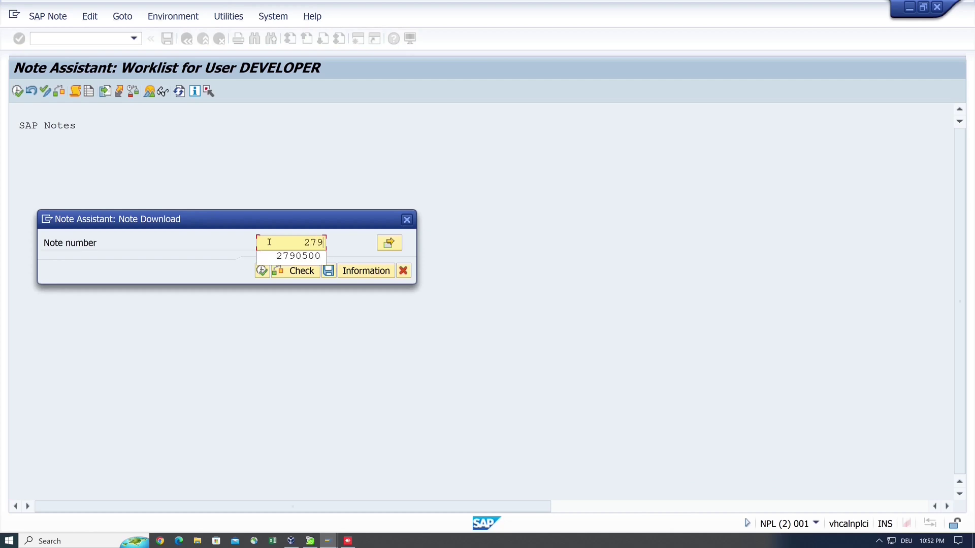
pyautogui.write('0500')
pyautogui.press('Down')
pyautogui.click(261, 271)
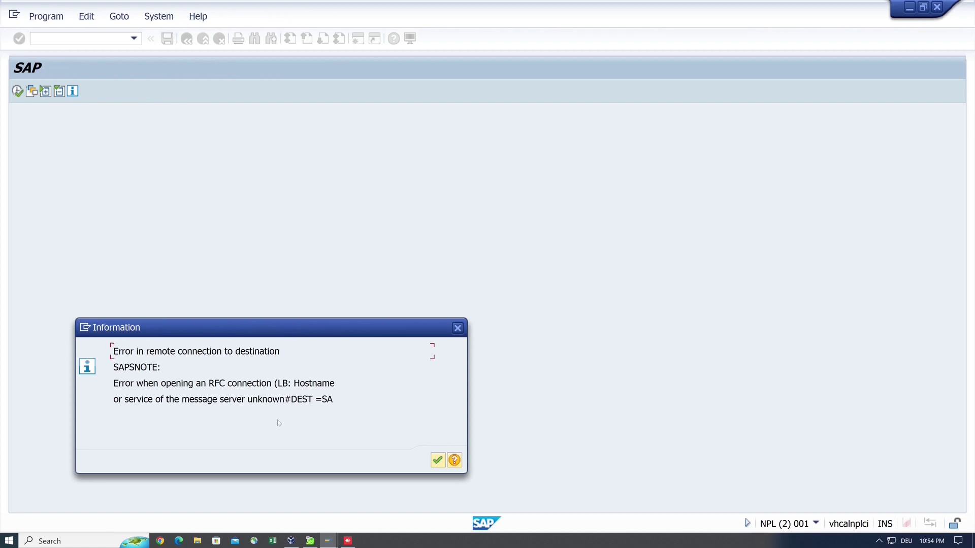
# Step: Dismiss the connection error and go to me.sap.com in the browser
pyautogui.click(438, 461)
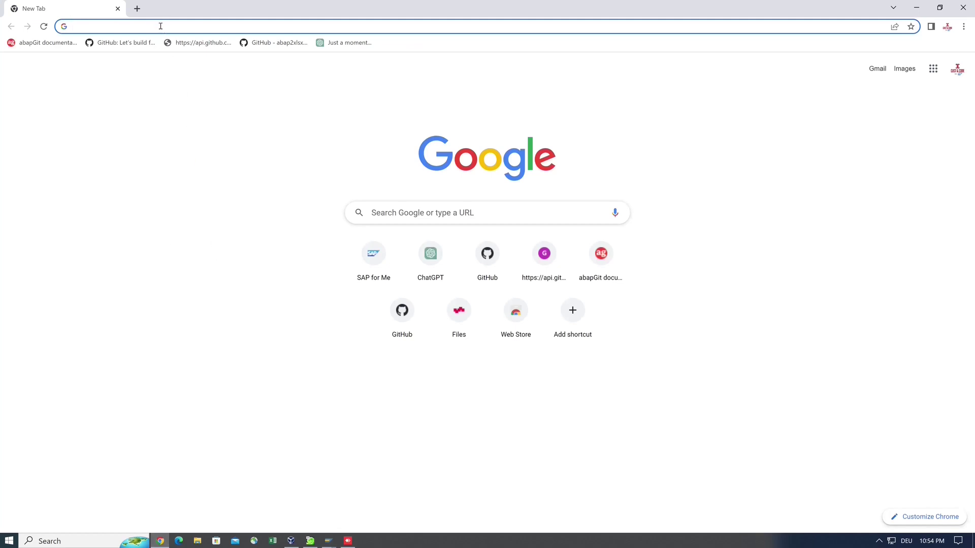
pyautogui.write('me.sap.com')
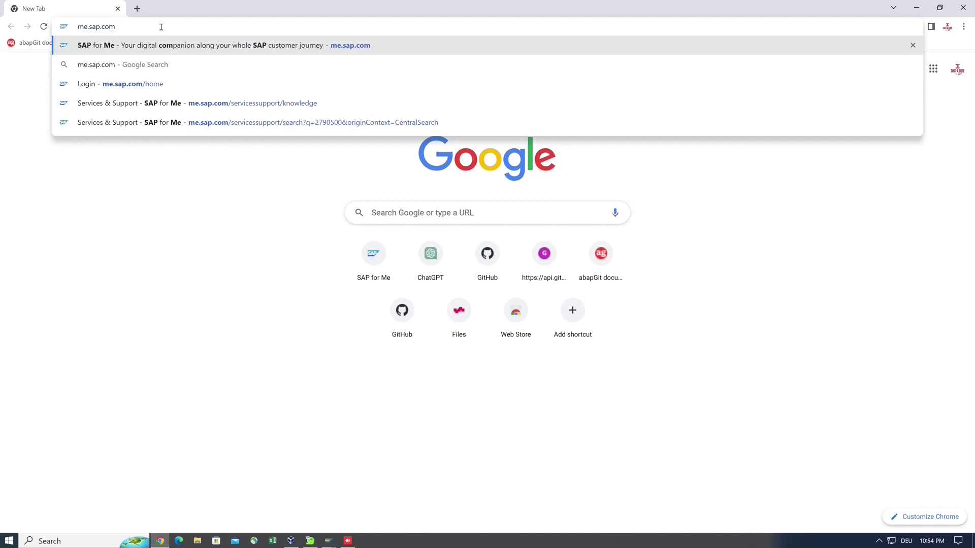
pyautogui.press('Return')
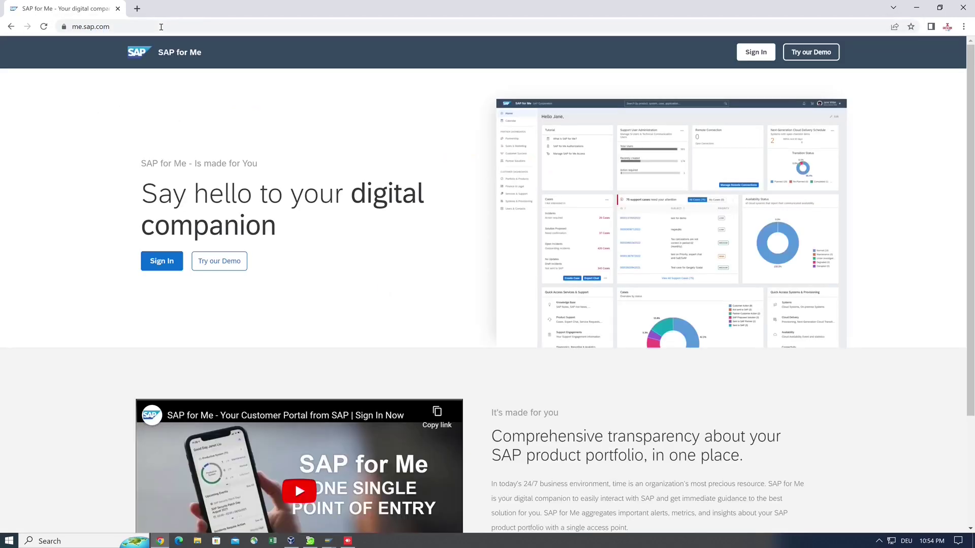
# Step: Sign in to SAP for Me with the account login name and password
pyautogui.click(162, 262)
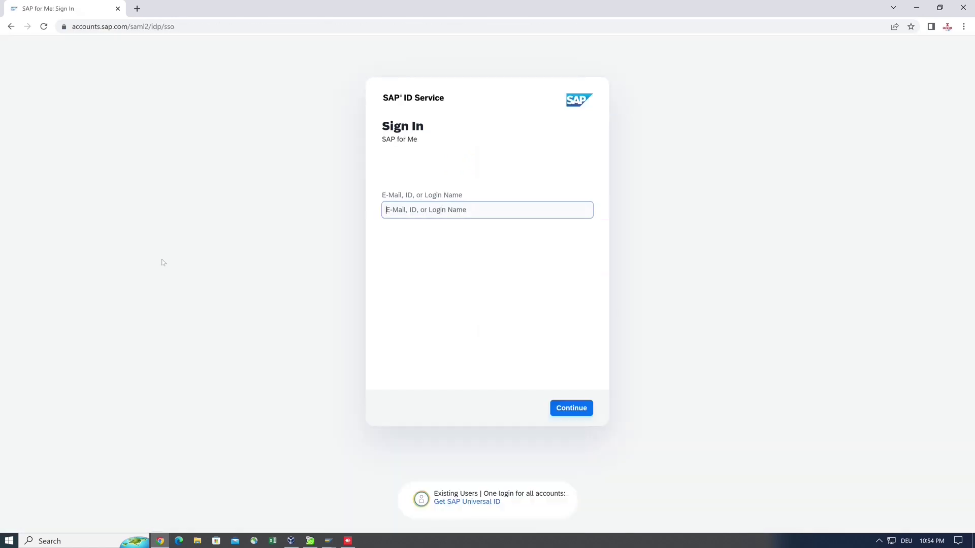
pyautogui.hotkey('ctrl', 'v')
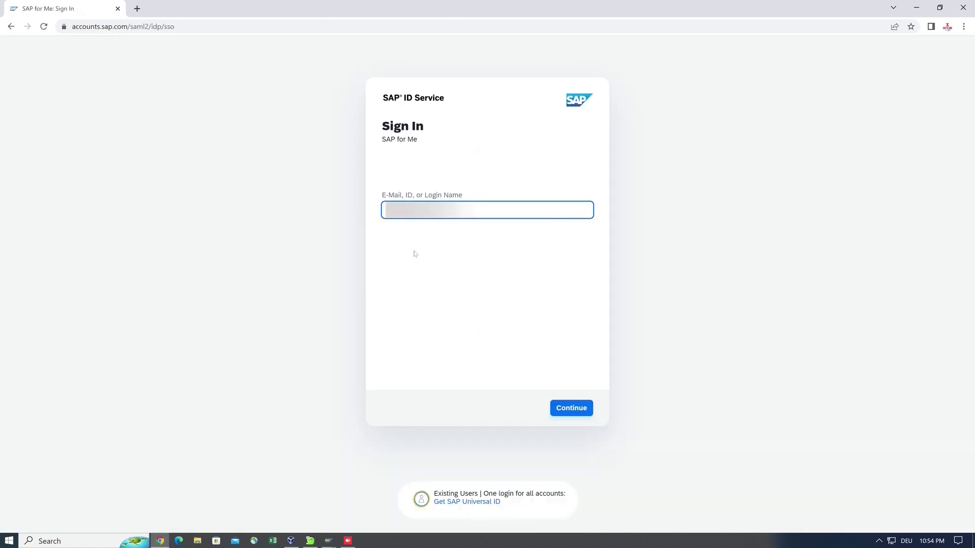
pyautogui.press('Return')
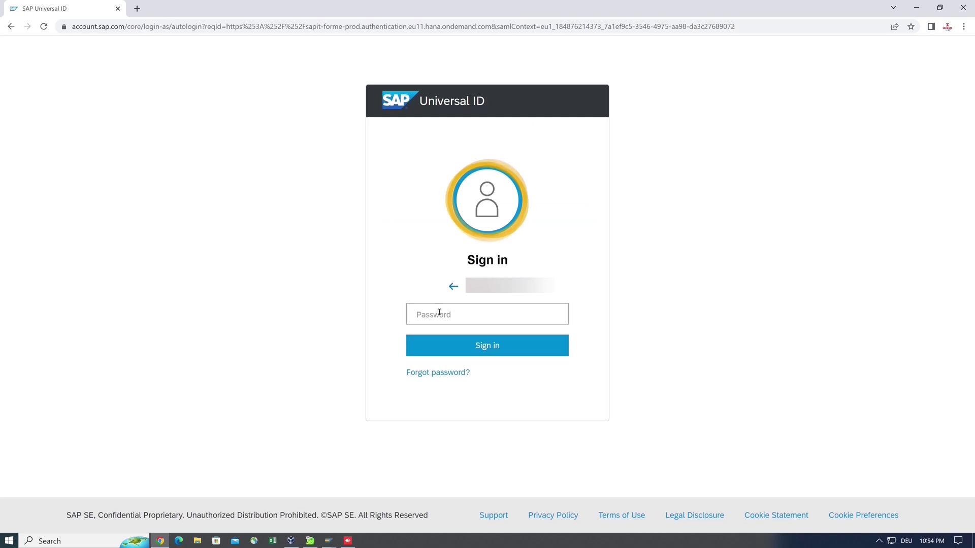
pyautogui.click(439, 312)
pyautogui.hotkey('ctrl', 'v')
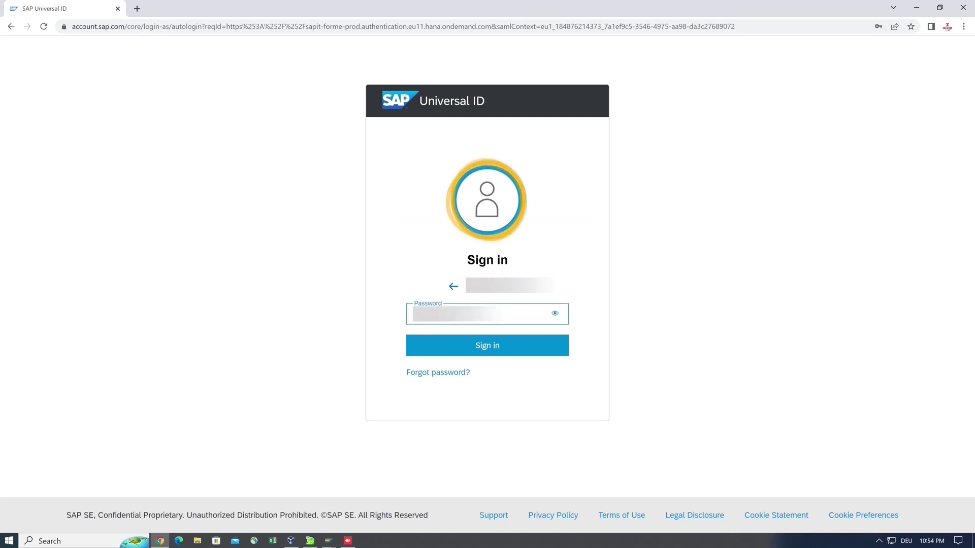
pyautogui.press('Return')
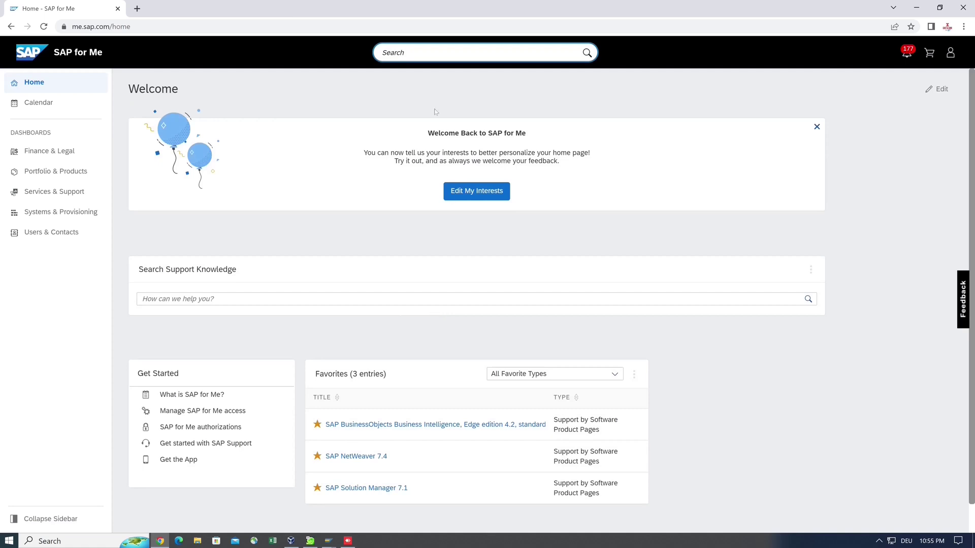
# Step: Search for 2790500, open the note, and select class name CL_RSTX_BARCODE_RENDERER in its Solution
pyautogui.click(407, 54)
pyautogui.write('2790500')
pyautogui.press('Return')
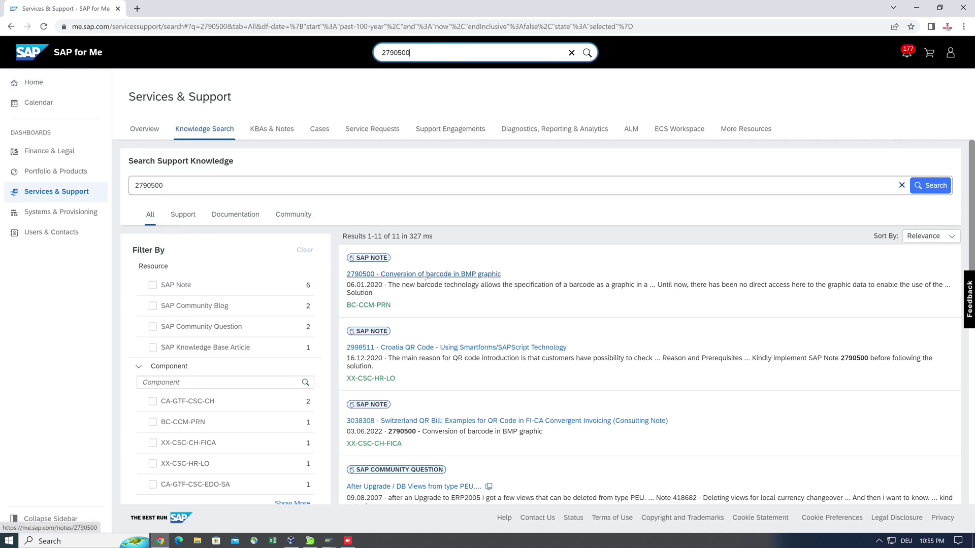
pyautogui.click(426, 274)
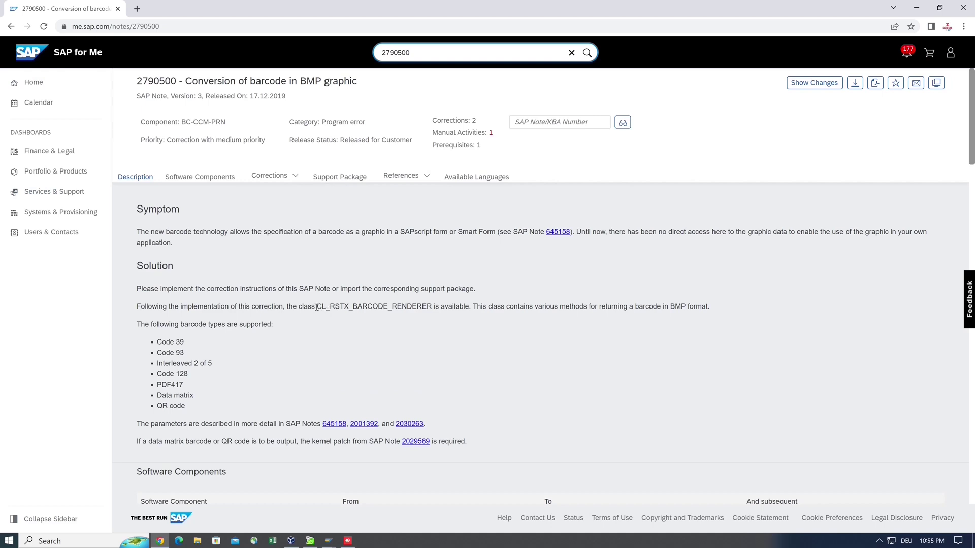
pyautogui.moveTo(317, 306); pyautogui.dragTo(433, 307)
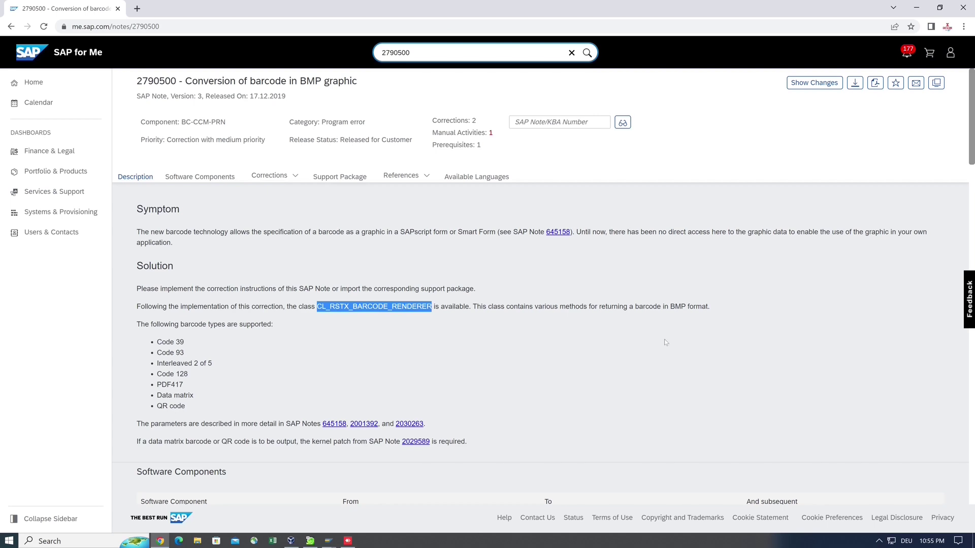
pyautogui.click(854, 82)
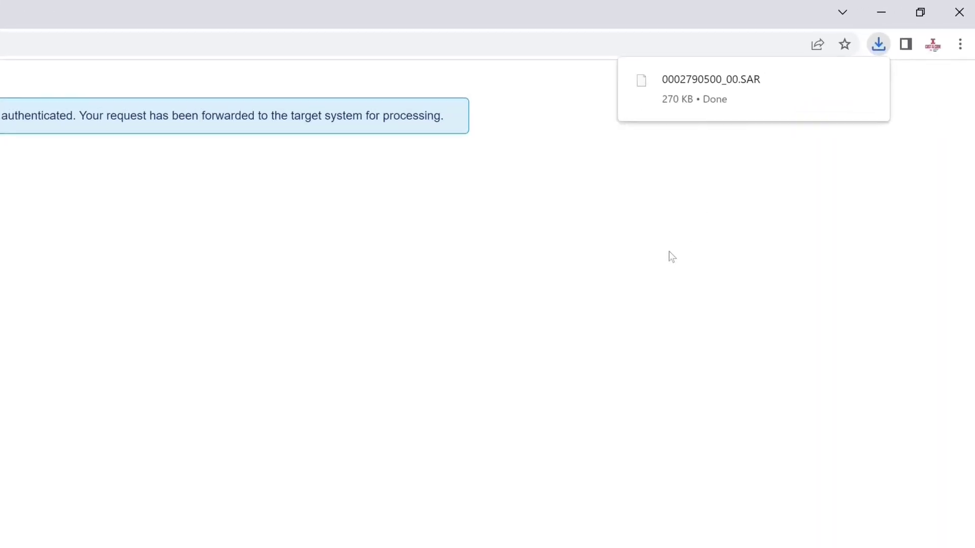
pyautogui.moveTo(693, 86)
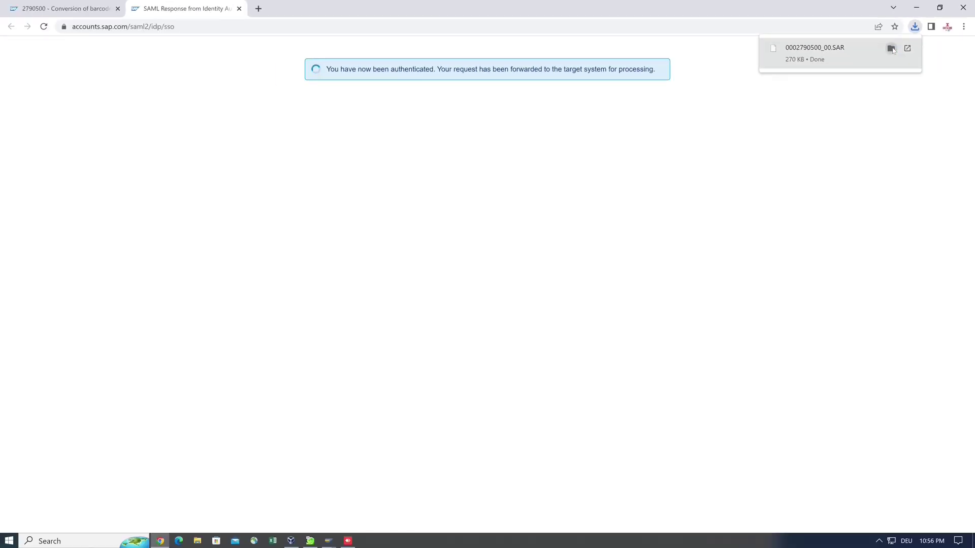
pyautogui.click(891, 48)
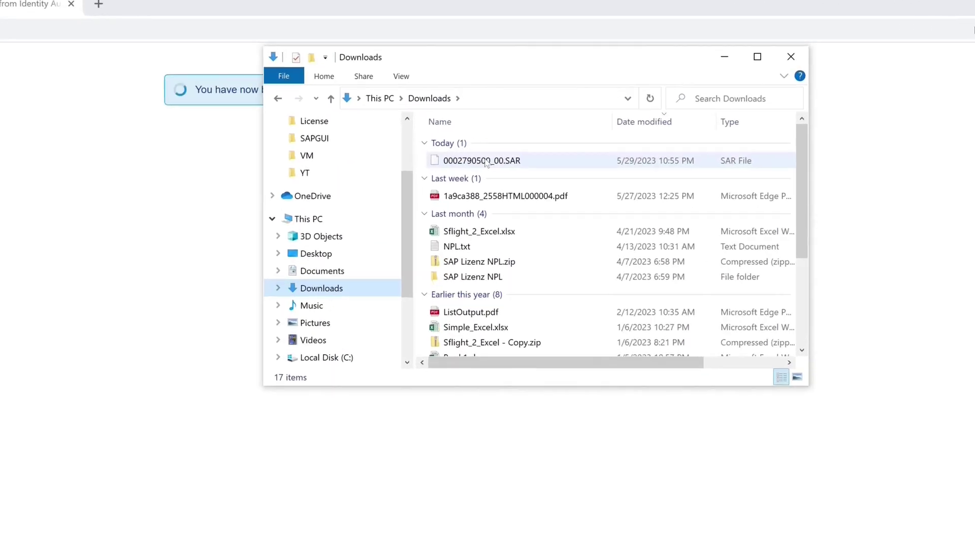
pyautogui.moveTo(545, 122)
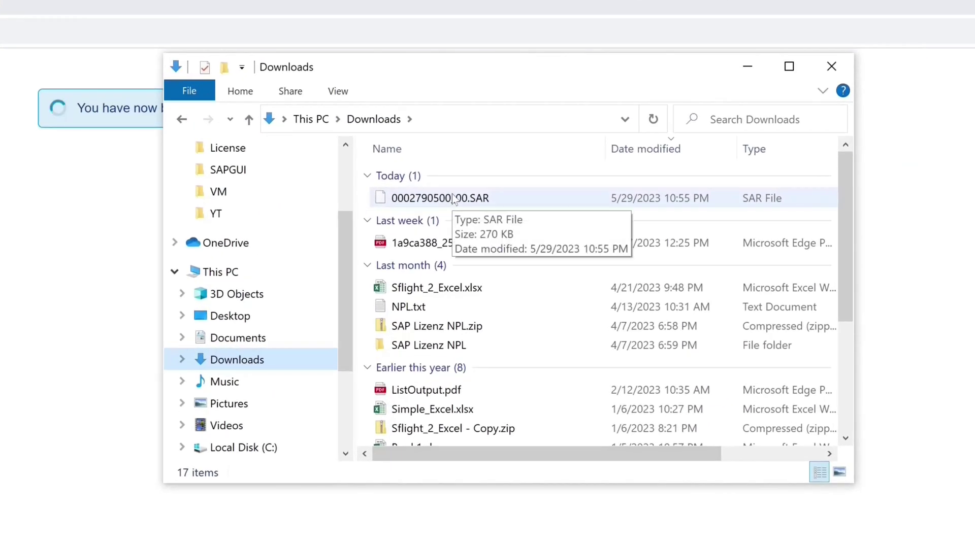
pyautogui.click(512, 204)
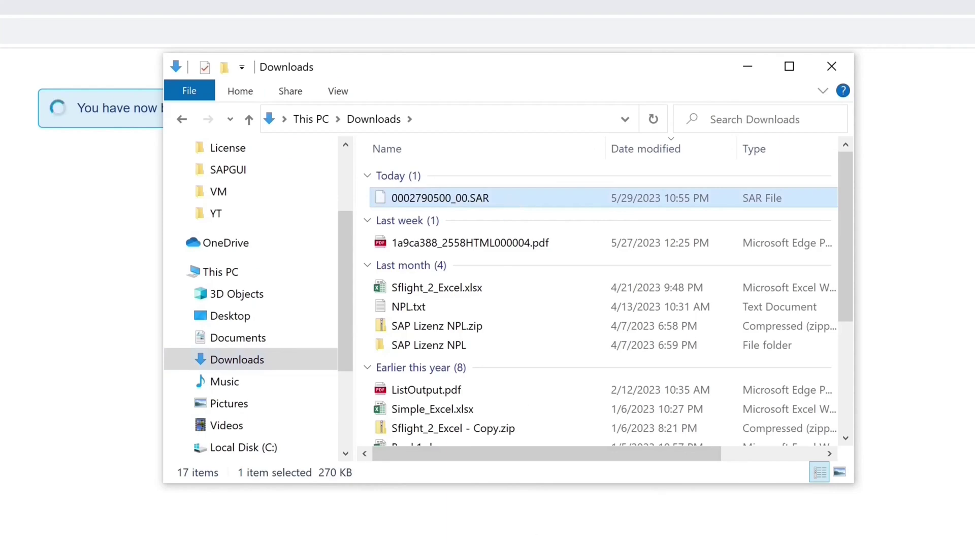
pyautogui.click(568, 547)
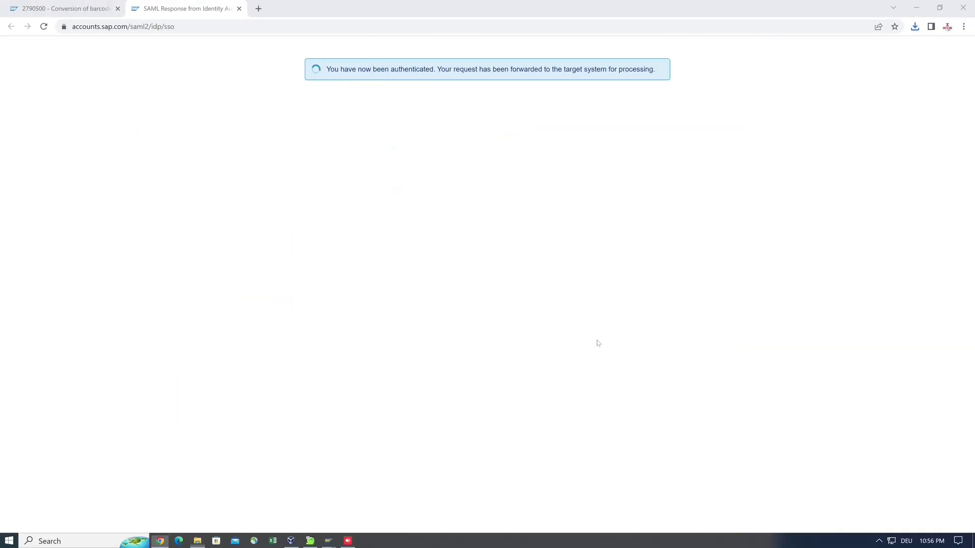
pyautogui.click(917, 7)
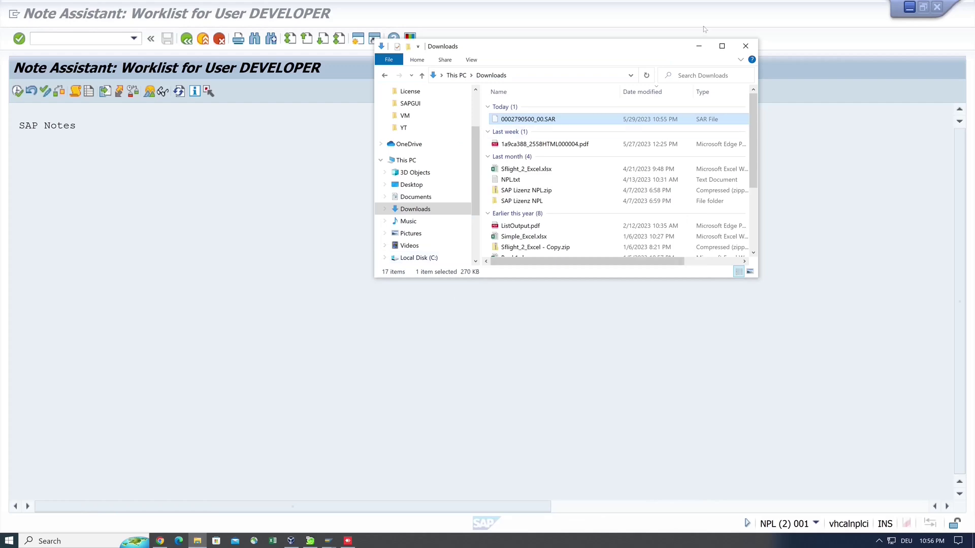
pyautogui.click(698, 46)
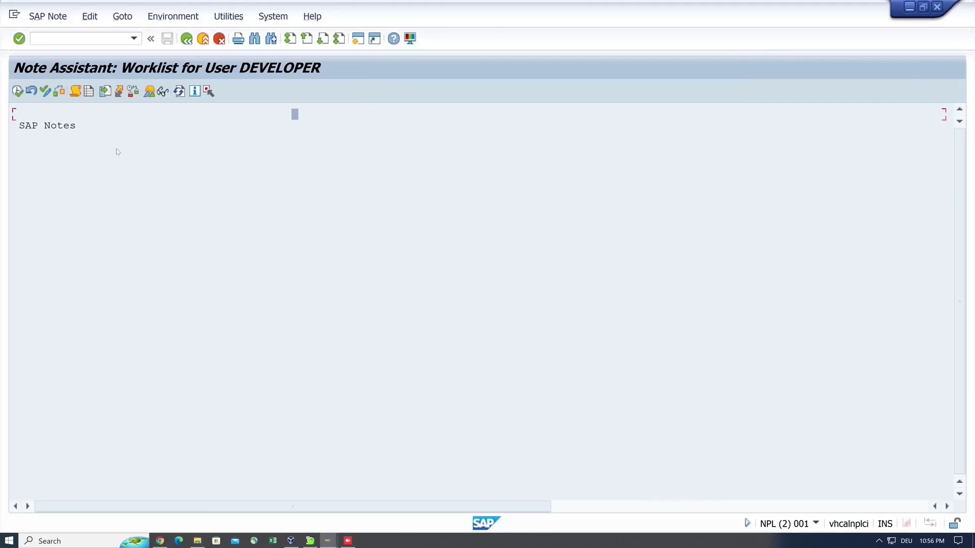
pyautogui.click(121, 16)
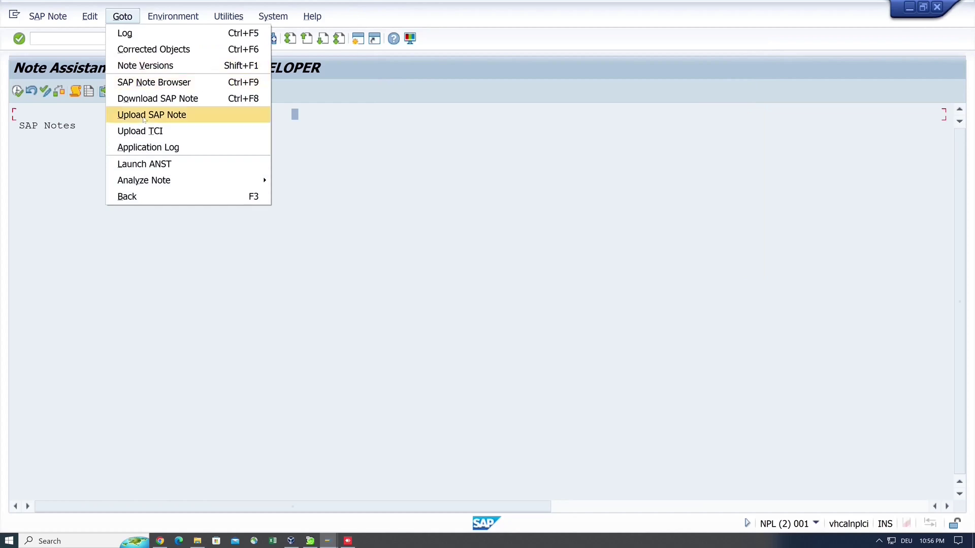
pyautogui.click(144, 116)
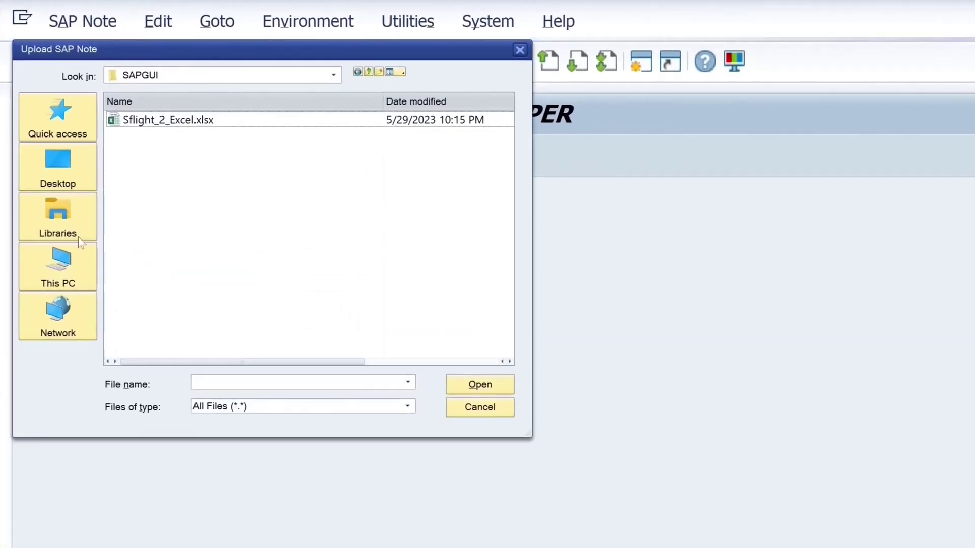
pyautogui.click(66, 263)
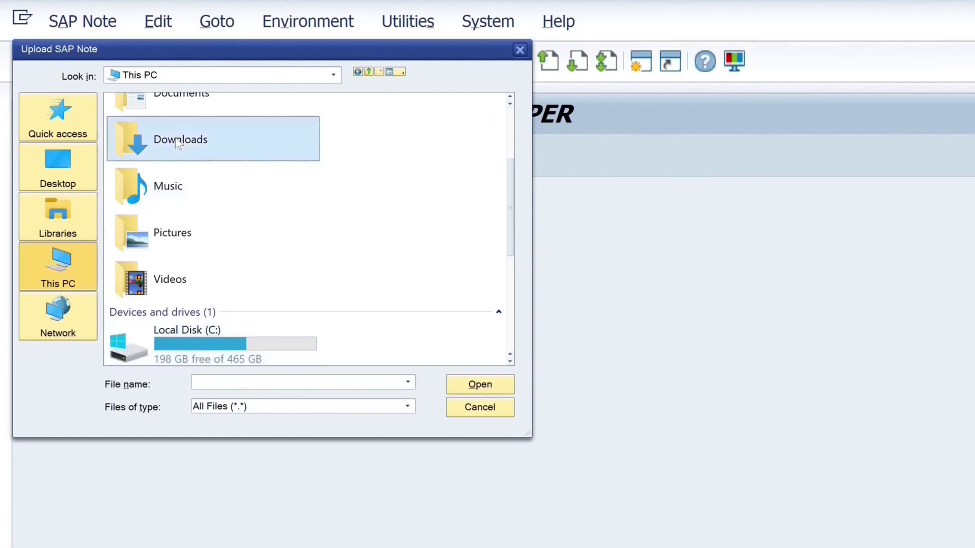
pyautogui.doubleClick(177, 141)
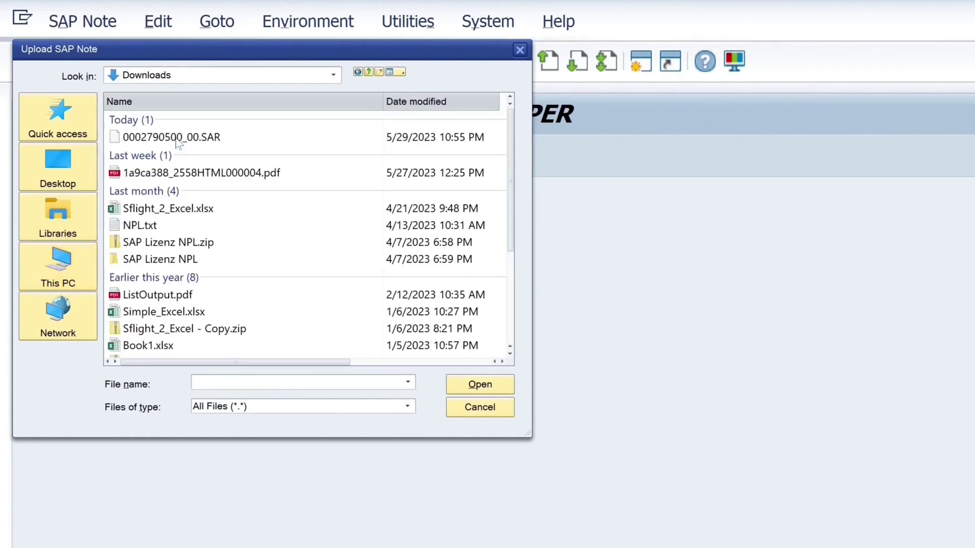
pyautogui.click(202, 136)
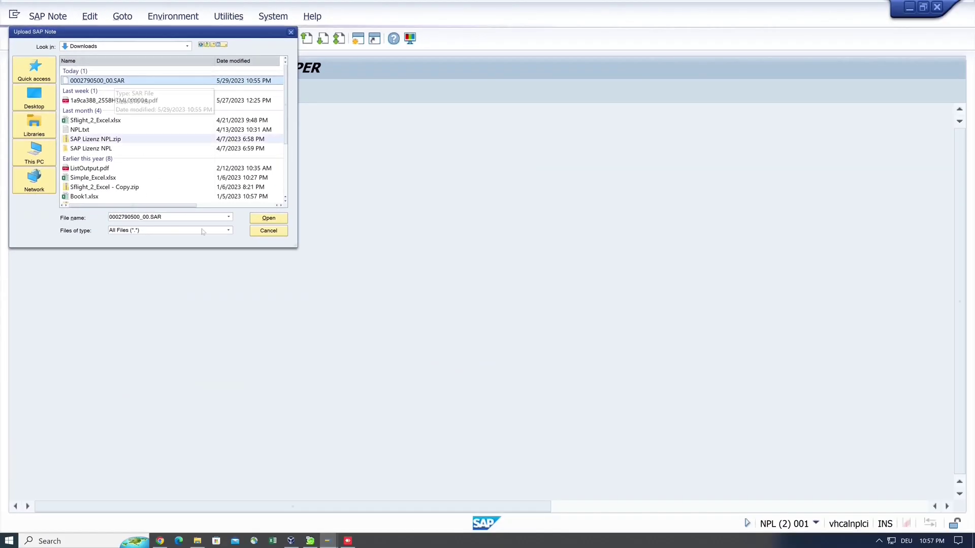
pyautogui.click(269, 218)
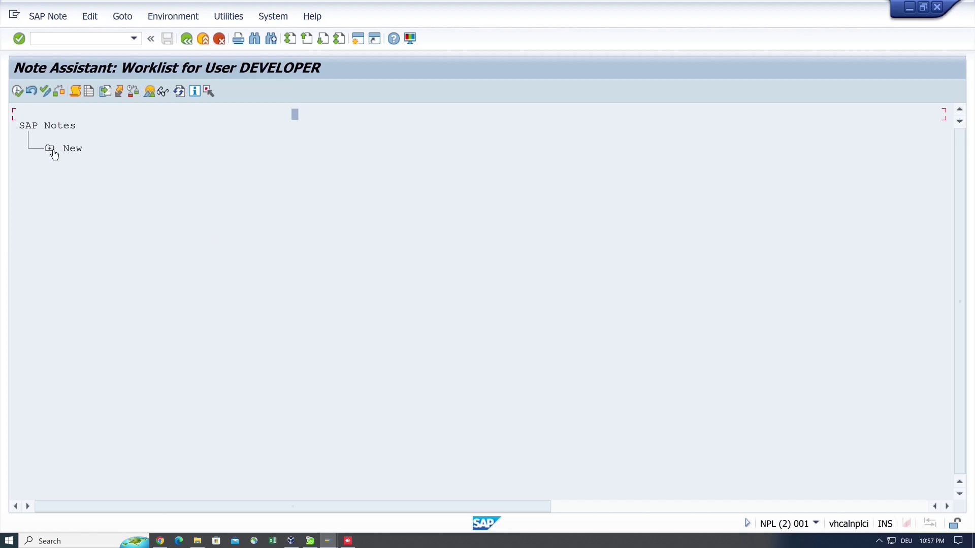
pyautogui.click(51, 148)
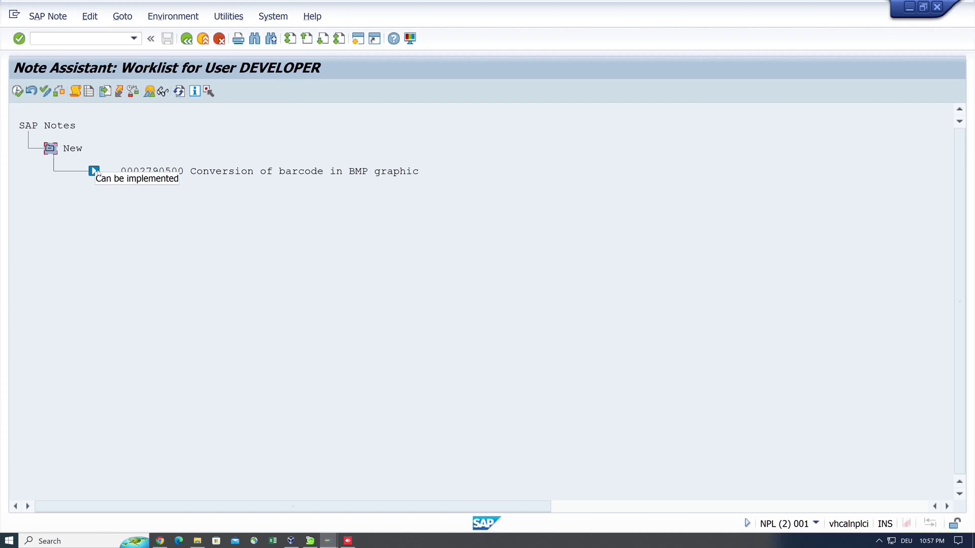
pyautogui.click(144, 171)
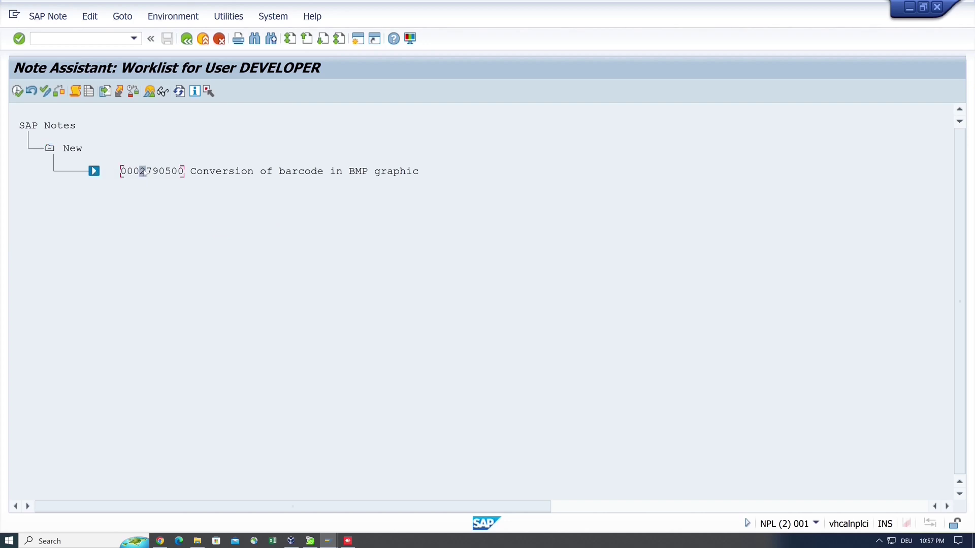
pyautogui.click(18, 92)
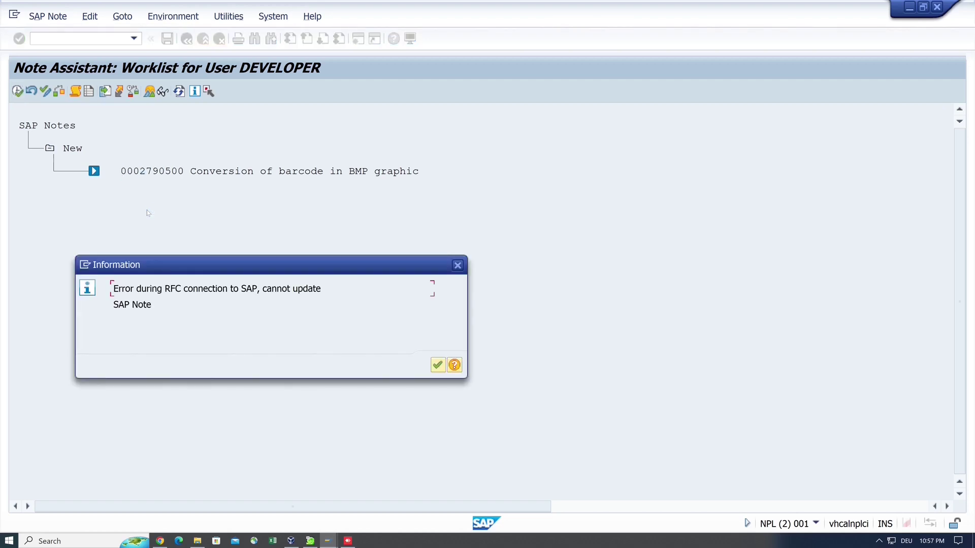
pyautogui.click(440, 368)
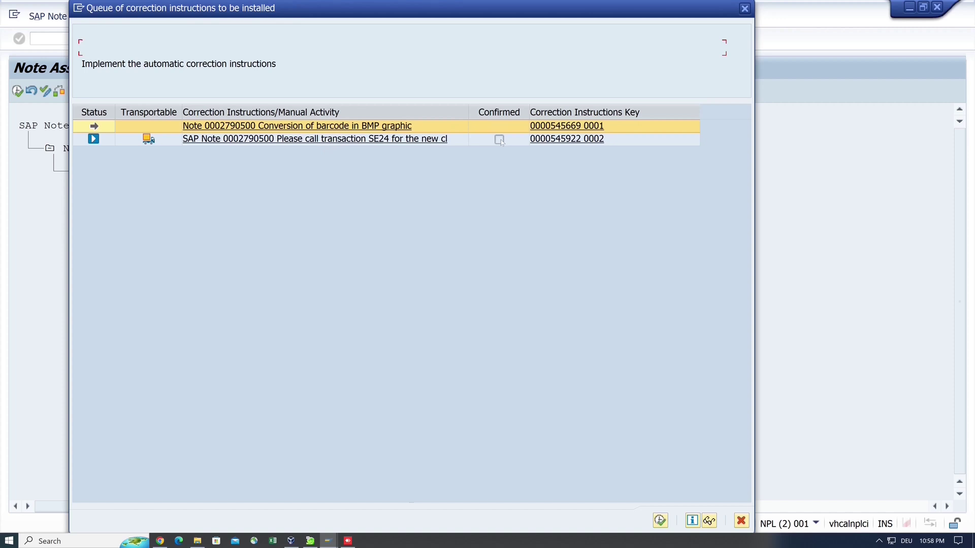
pyautogui.click(579, 126)
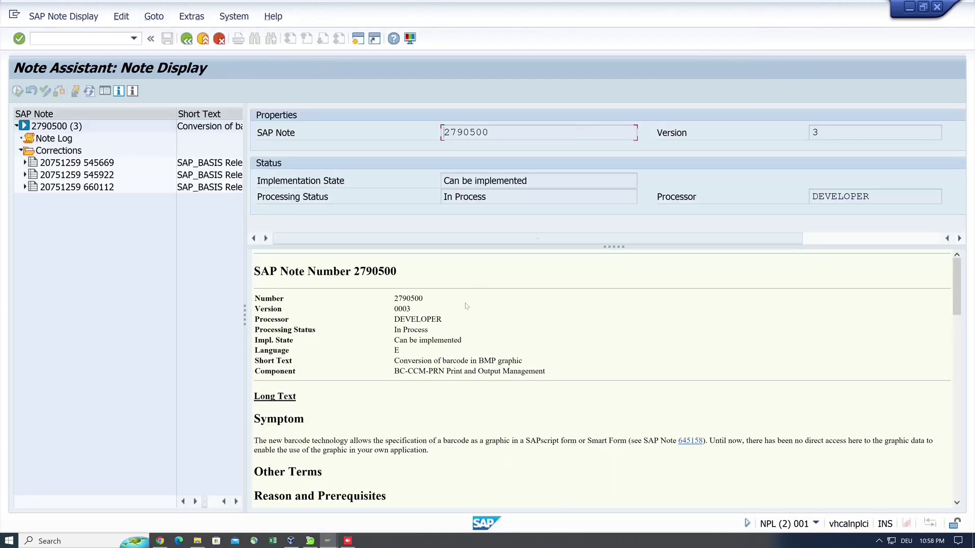
pyautogui.scroll(-8, 463, 328)
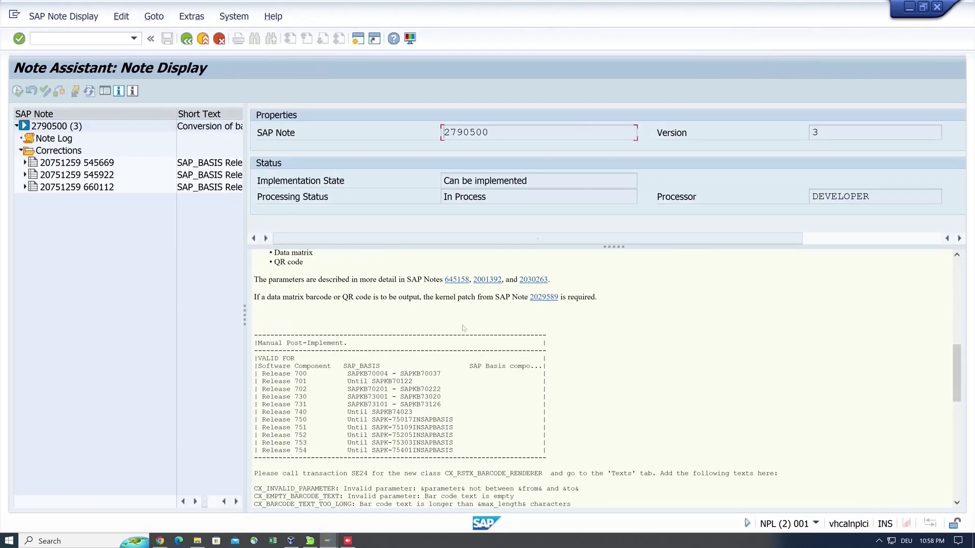
pyautogui.scroll(-3, 463, 328)
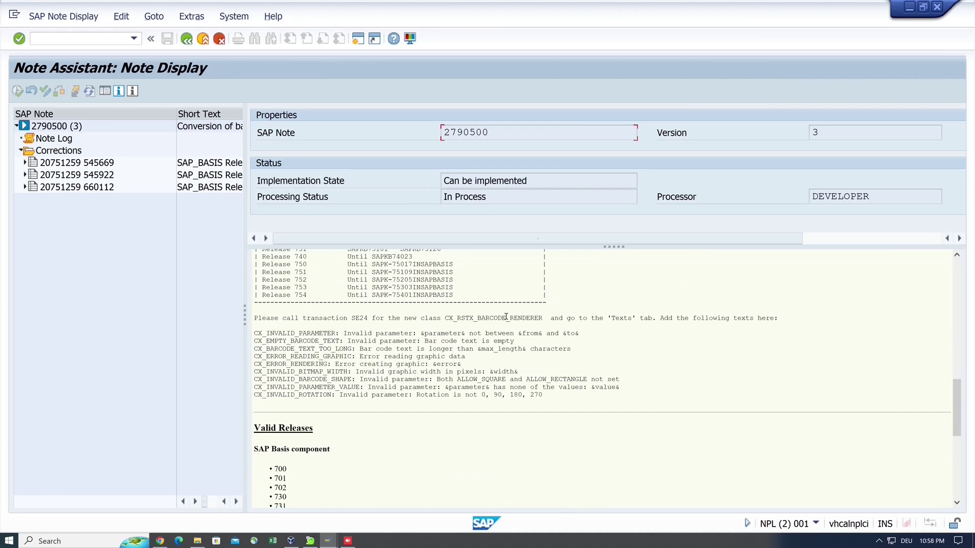
# Step: Copy the class name CX_RSTX_BARCODE_RENDERER from the note text
pyautogui.moveTo(445, 319); pyautogui.dragTo(537, 320)
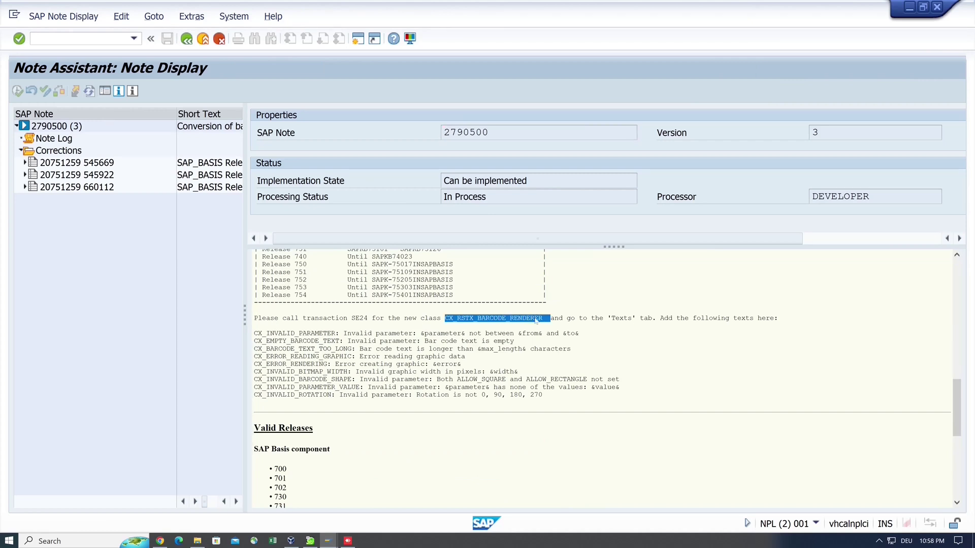
pyautogui.rightClick(536, 321)
pyautogui.click(558, 335)
# Step: Look up CX_RSTX_BARCODE_RENDERER as a class in SE80, decline creating it, and minimize the window
pyautogui.click(95, 39)
pyautogui.write('/nse80')
pyautogui.press('Return')
pyautogui.click(71, 313)
pyautogui.click(35, 361)
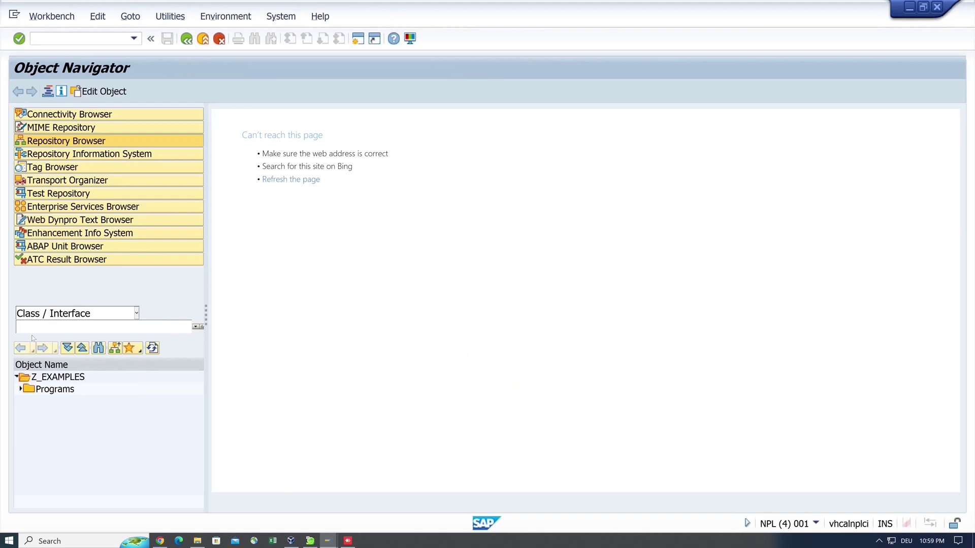
pyautogui.click(30, 326)
pyautogui.hotkey('ctrl', 'v')
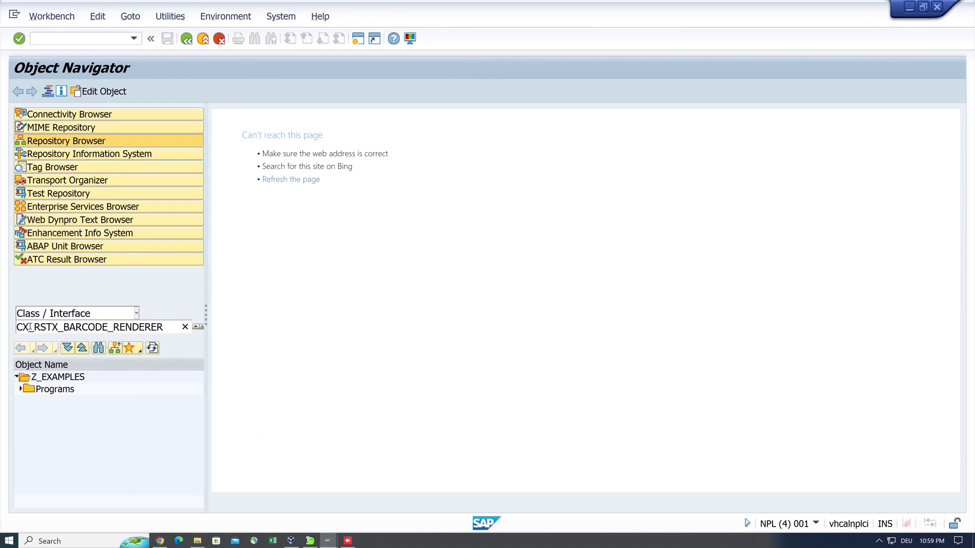
pyautogui.press('Return')
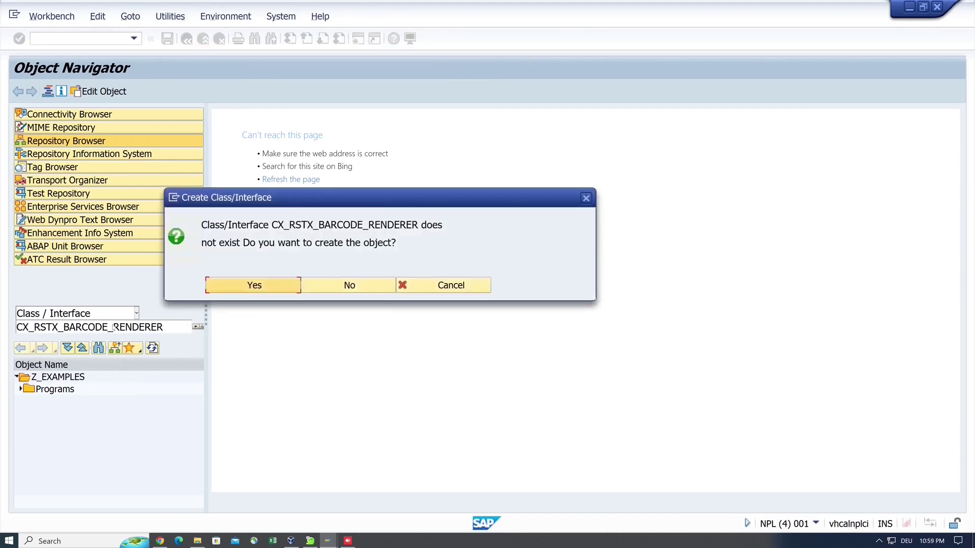
pyautogui.click(364, 286)
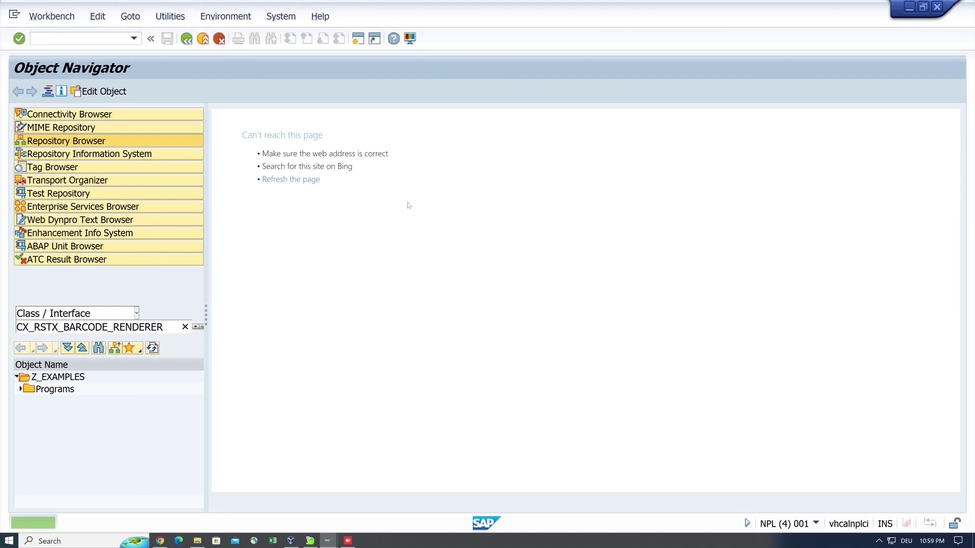
pyautogui.click(909, 8)
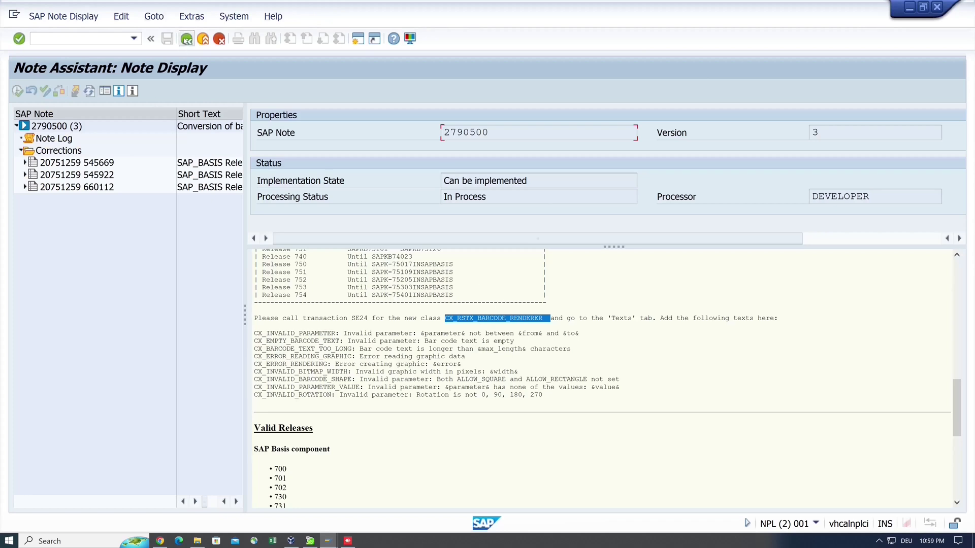
# Step: Execute the correction queue, confirm the manual actions and new barcode renderer objects, and activate them
pyautogui.click(186, 39)
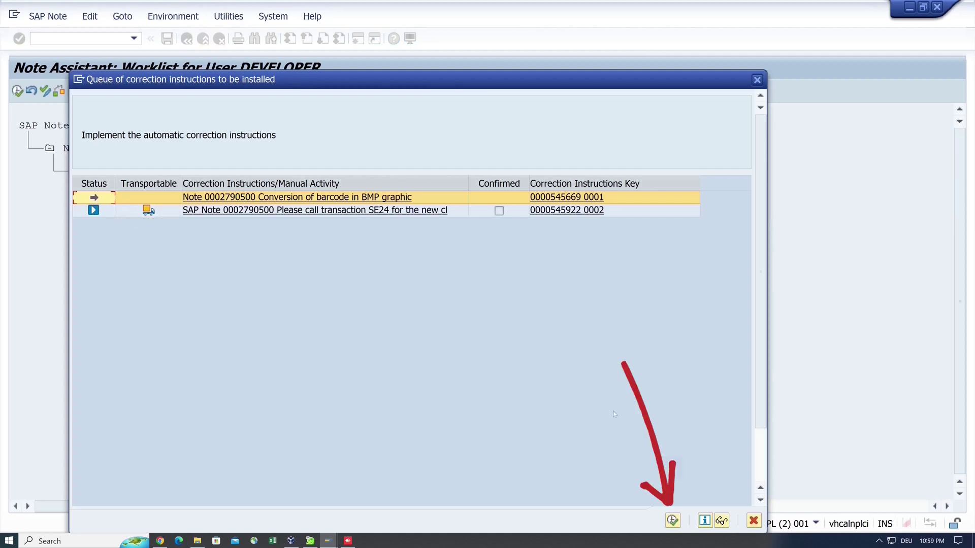
pyautogui.click(672, 521)
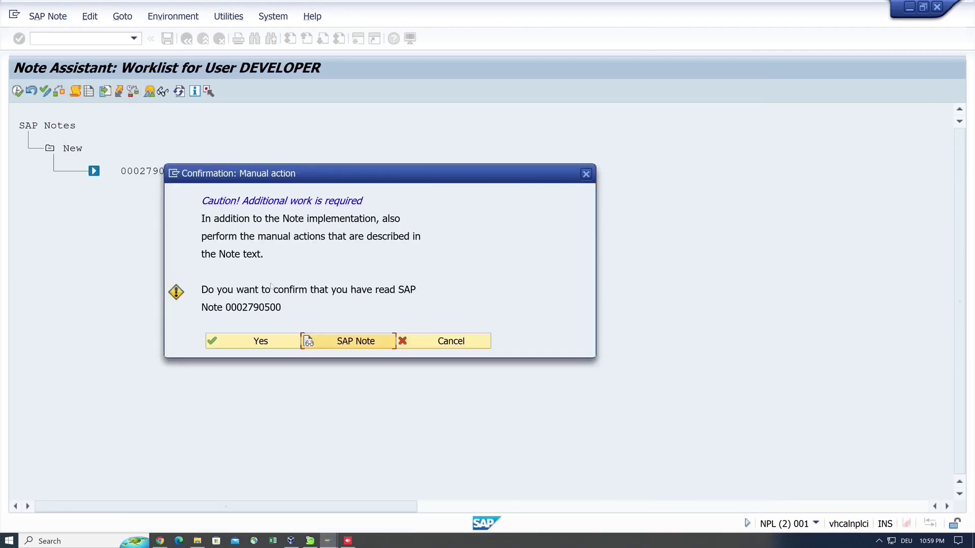
pyautogui.click(265, 342)
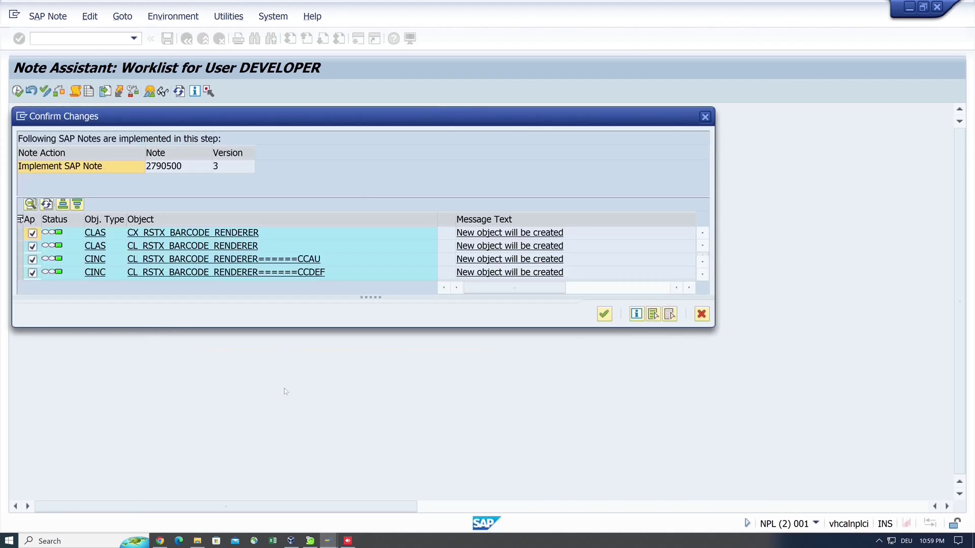
pyautogui.click(604, 315)
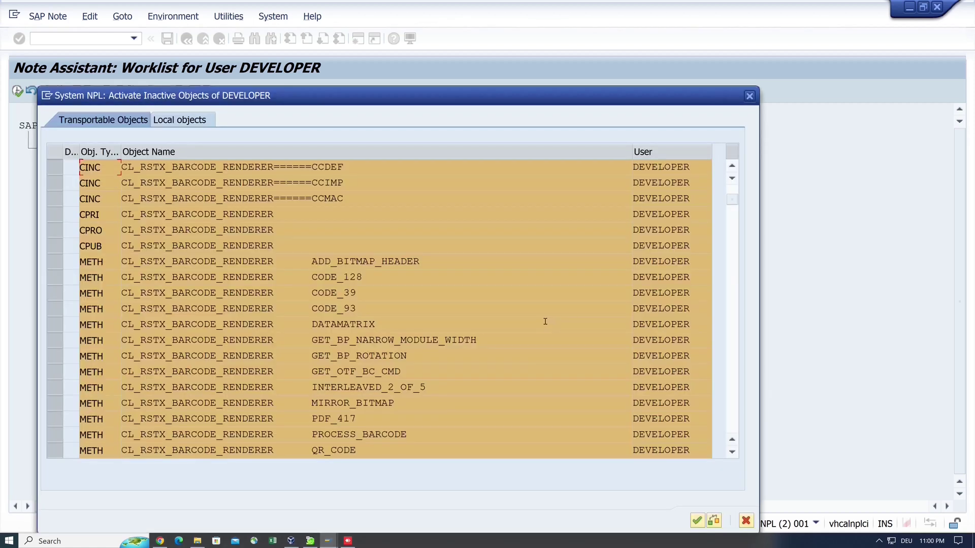
pyautogui.click(698, 522)
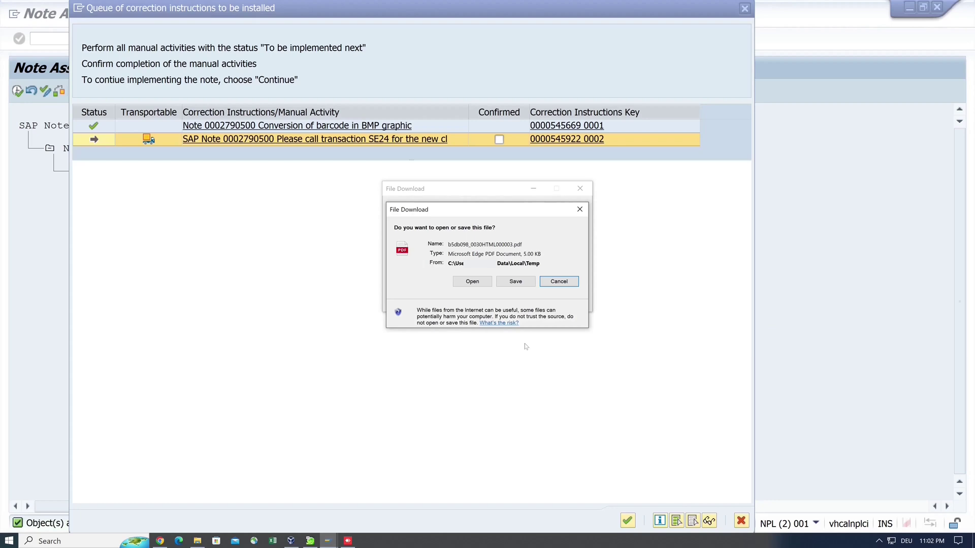
# Step: Open the downloaded manual-instructions PDF and start a new SAP GUI session window
pyautogui.click(481, 281)
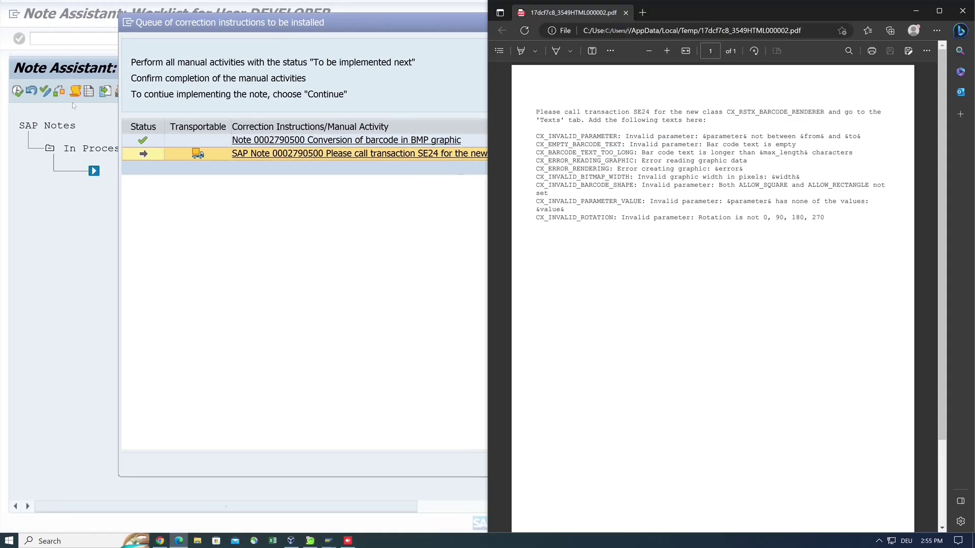
pyautogui.click(128, 22)
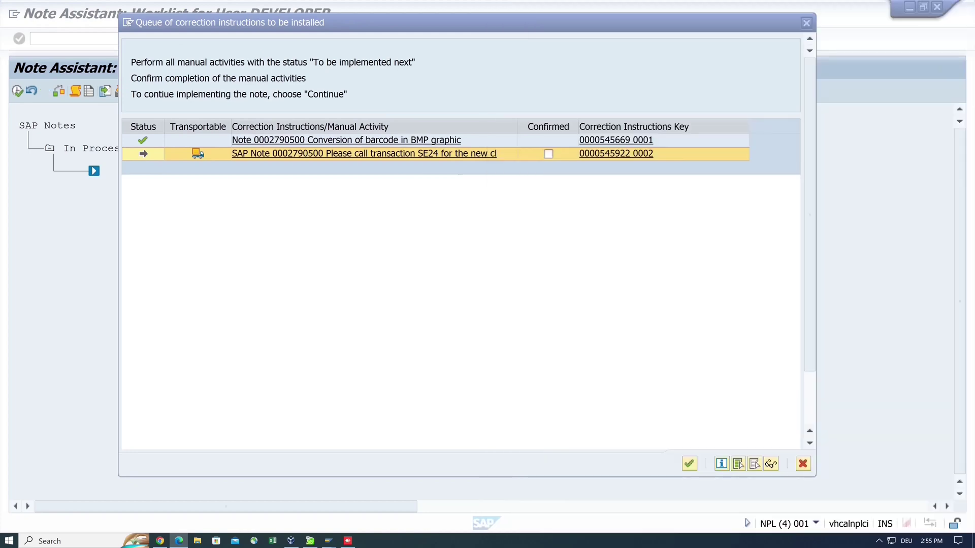
pyautogui.click(153, 74)
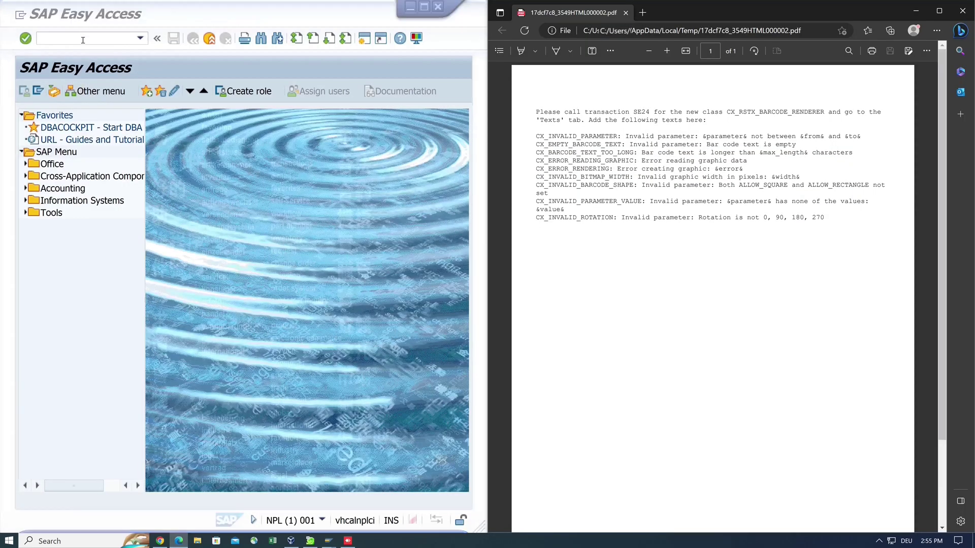
# Step: Try changing CX_RSTX_BARCODE_RENDERER in SE24, accept the access denial, and view its exception texts
pyautogui.write('se24')
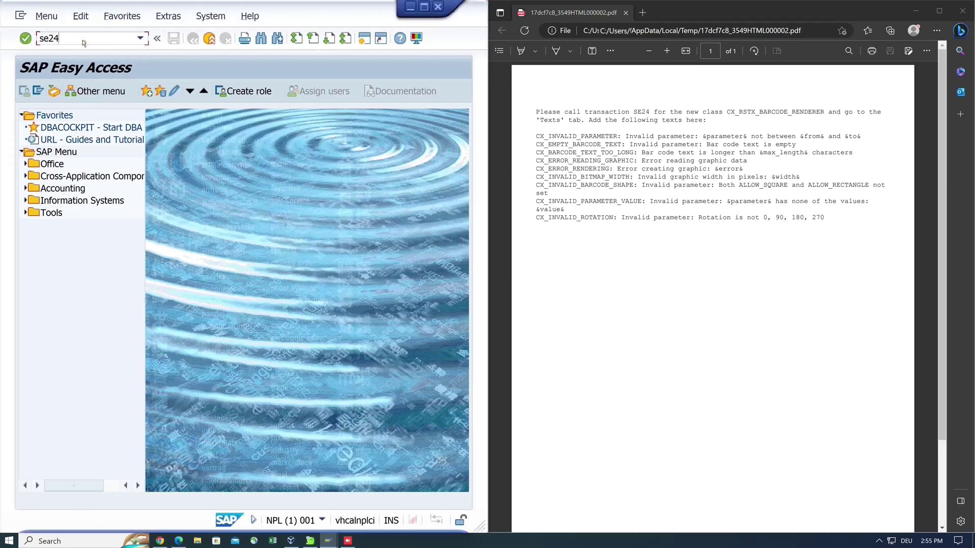
pyautogui.press('Return')
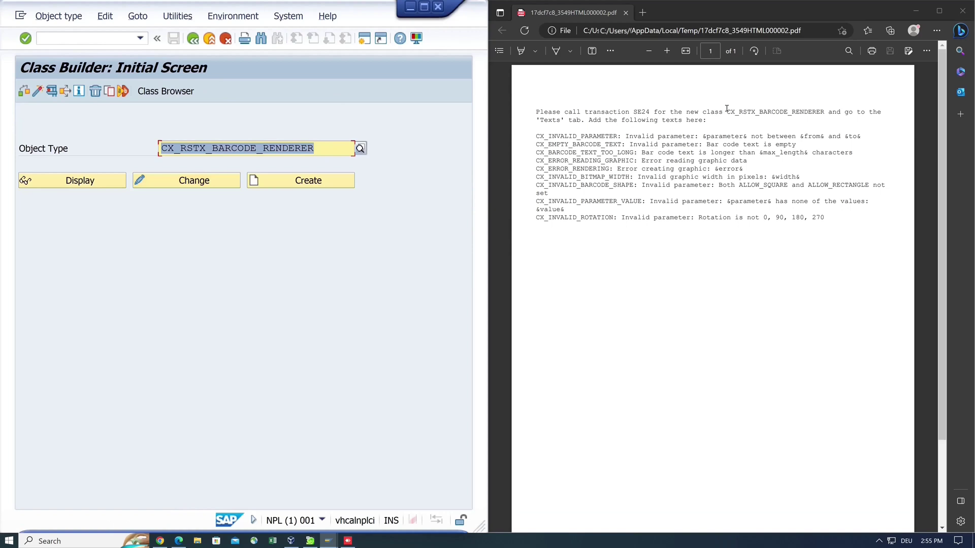
pyautogui.moveTo(729, 111); pyautogui.dragTo(827, 111)
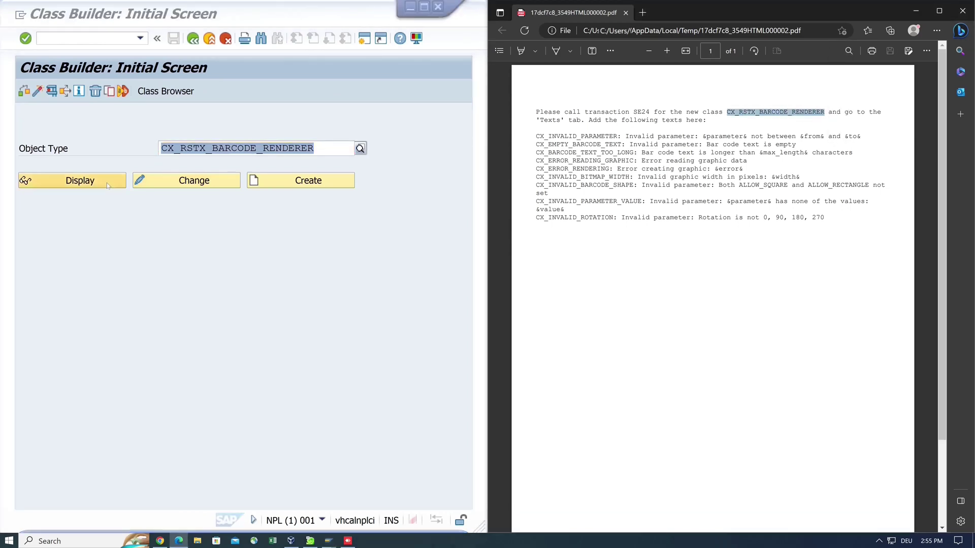
pyautogui.click(186, 184)
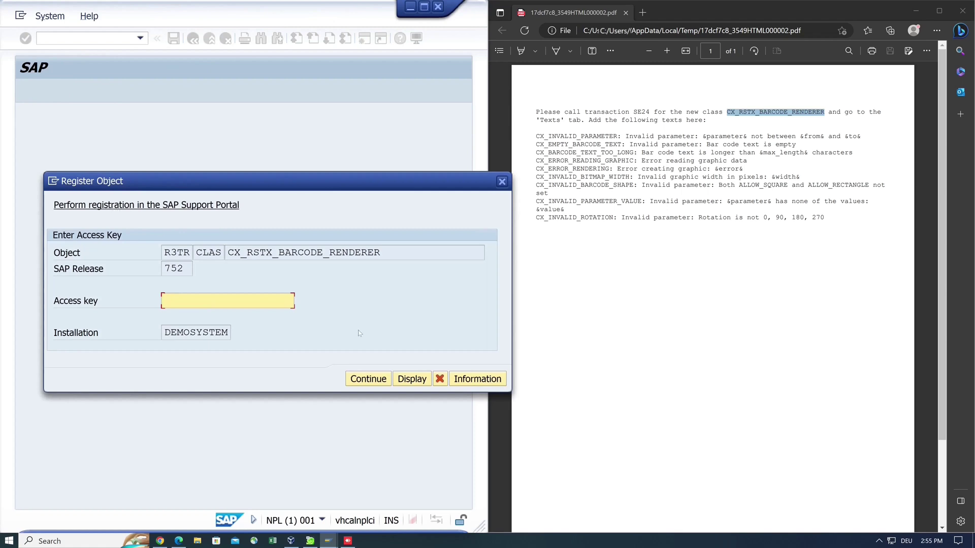
pyautogui.click(382, 381)
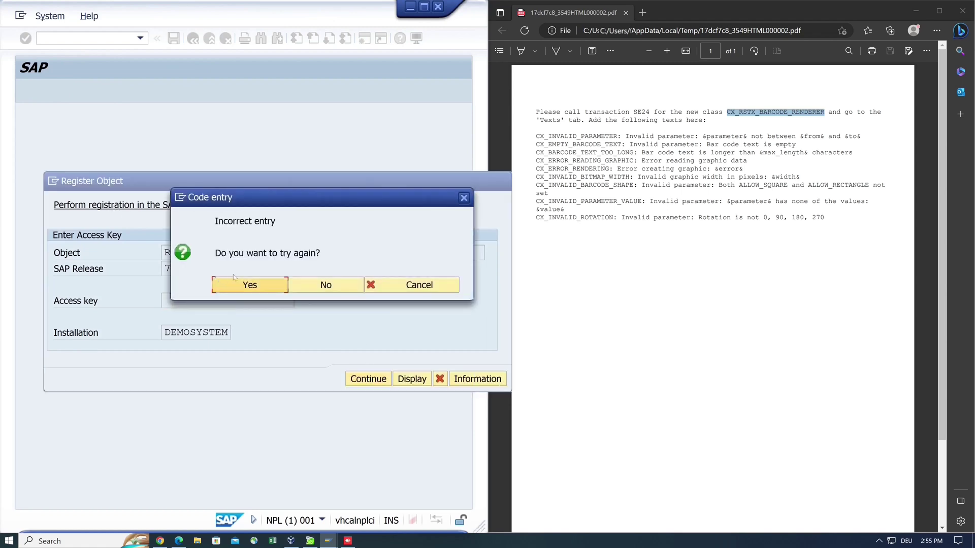
pyautogui.click(317, 286)
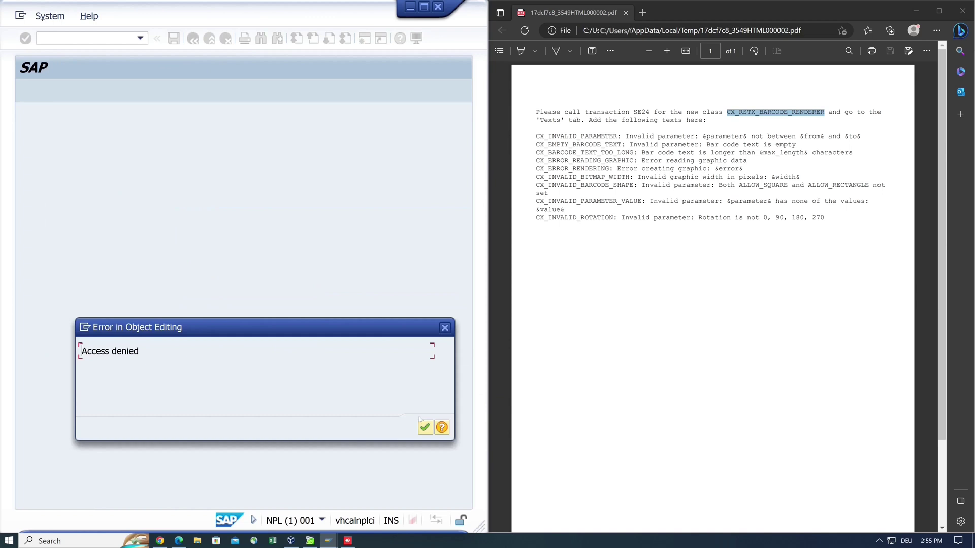
pyautogui.click(425, 427)
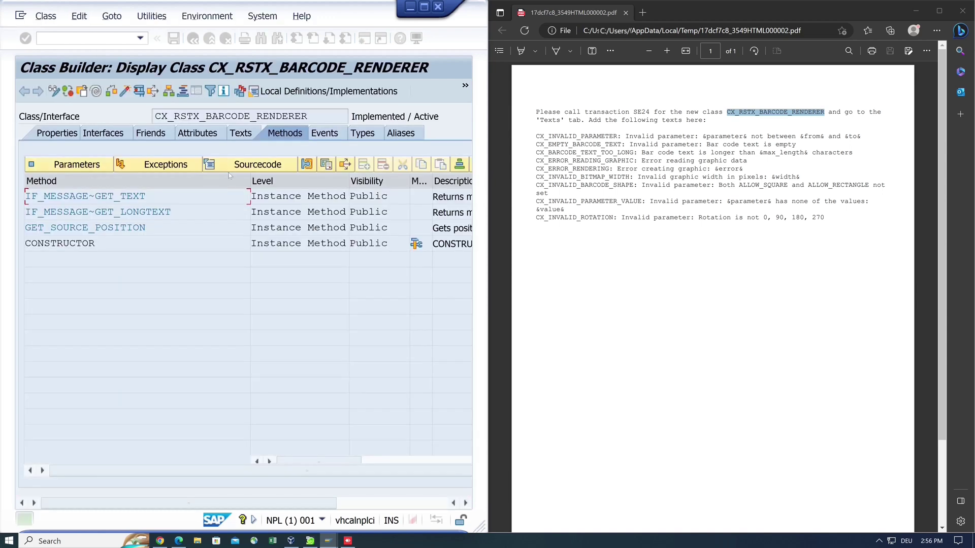
pyautogui.click(248, 133)
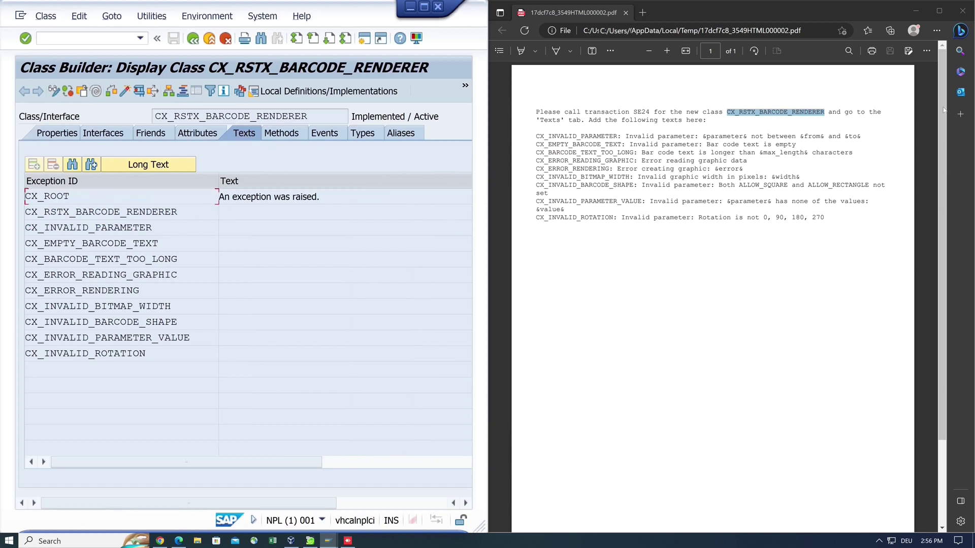
pyautogui.click(915, 10)
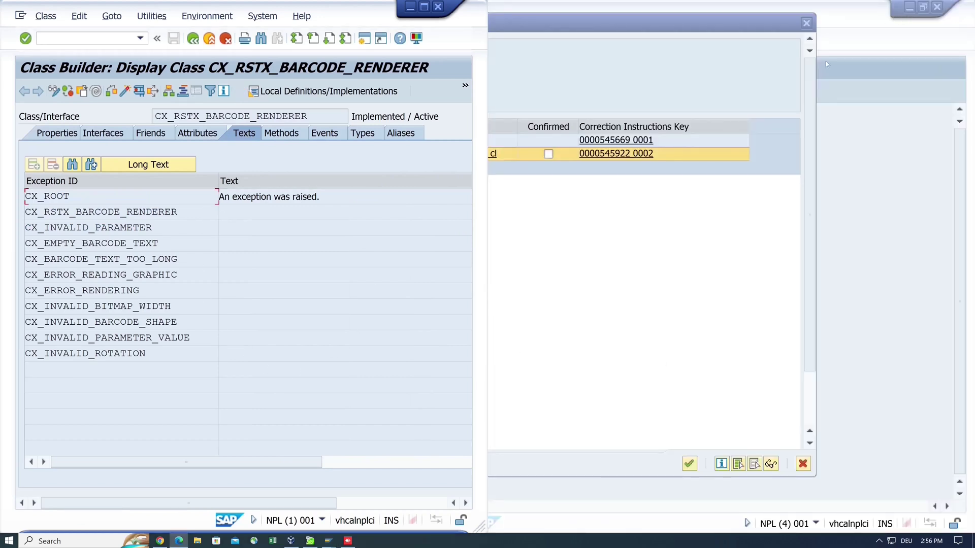
pyautogui.click(410, 8)
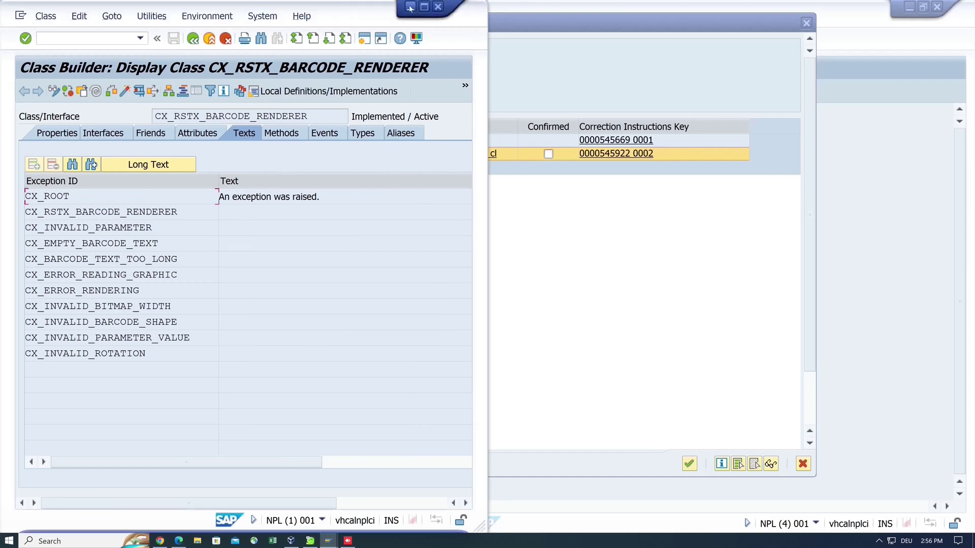
pyautogui.click(411, 8)
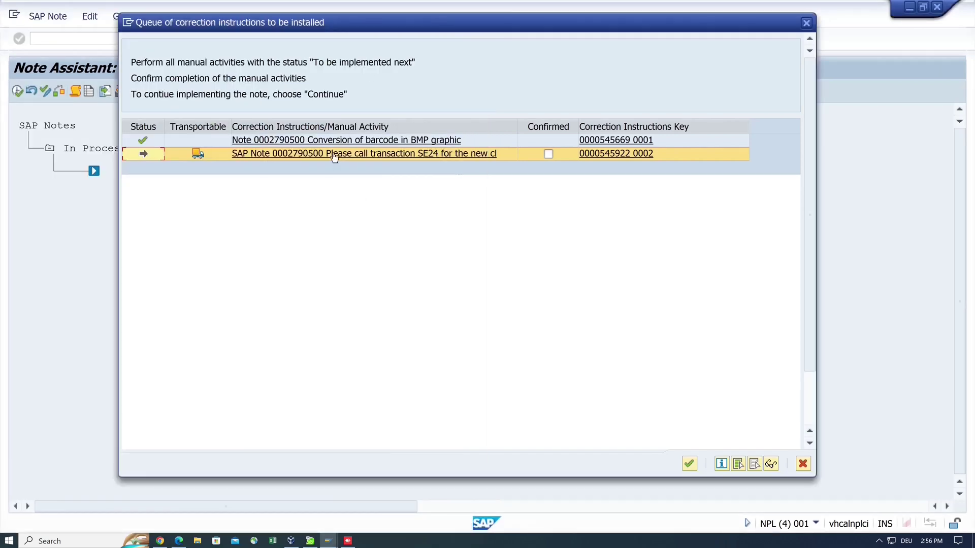
pyautogui.click(548, 154)
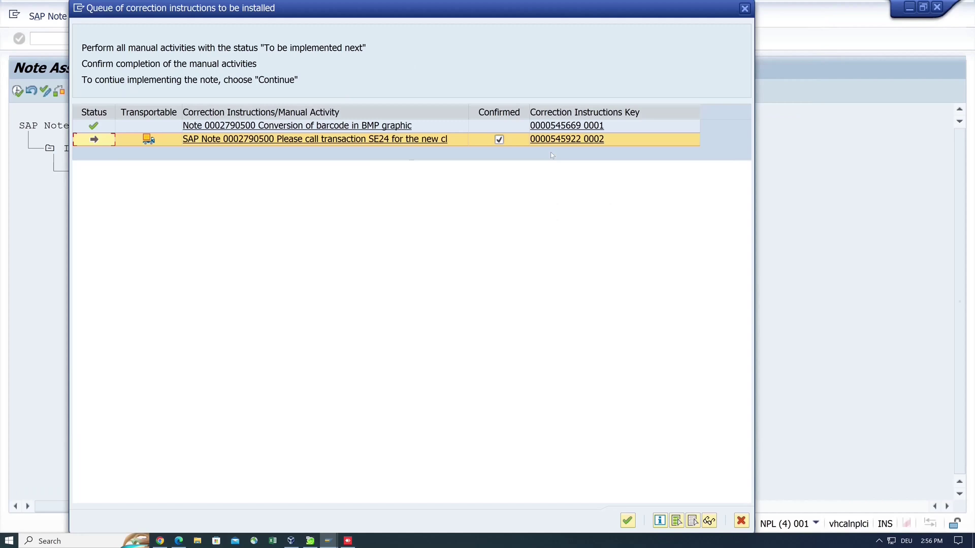
pyautogui.click(628, 521)
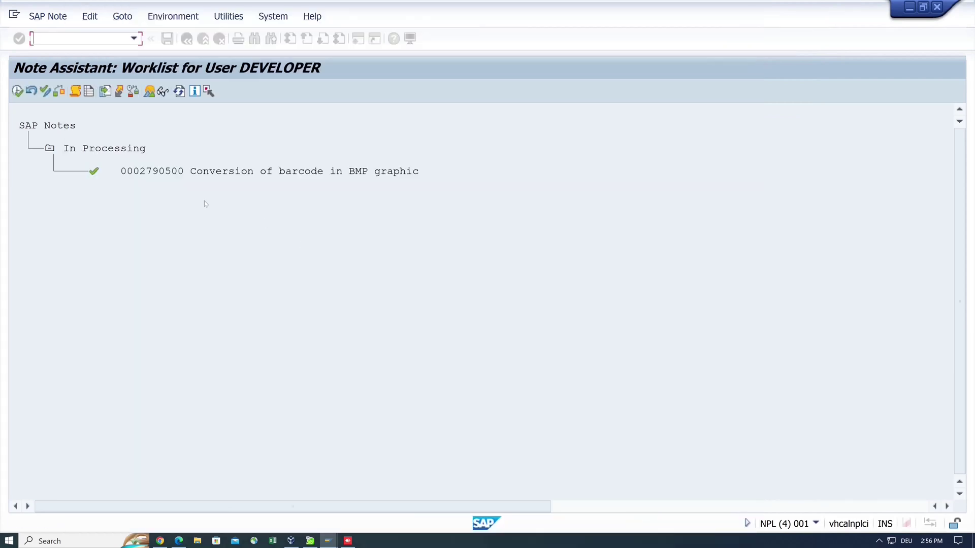
pyautogui.moveTo(97, 175)
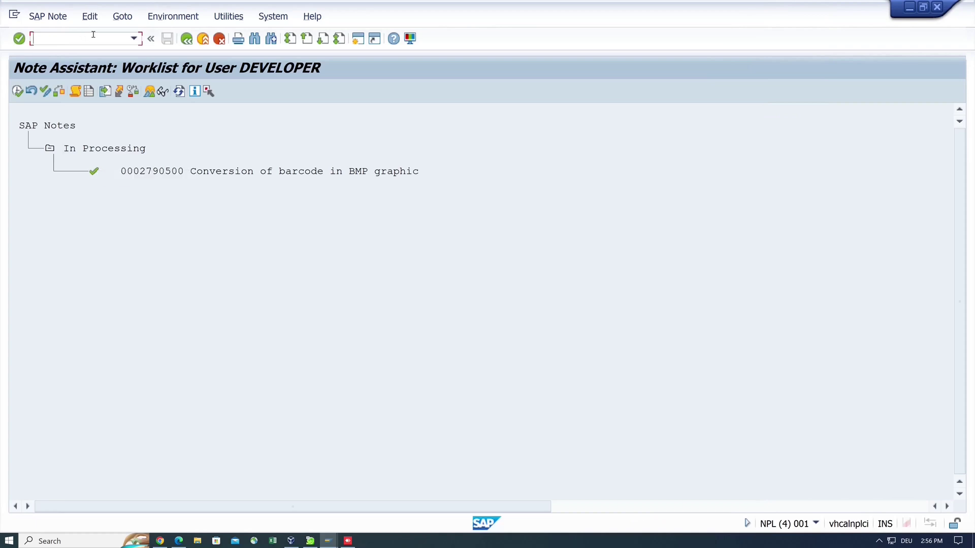
# Step: Open the Z_QR_CODE report from package Z_EXAMPLES in the SE80 Object Navigator
pyautogui.write('/nse80')
pyautogui.press('Return')
pyautogui.click(21, 413)
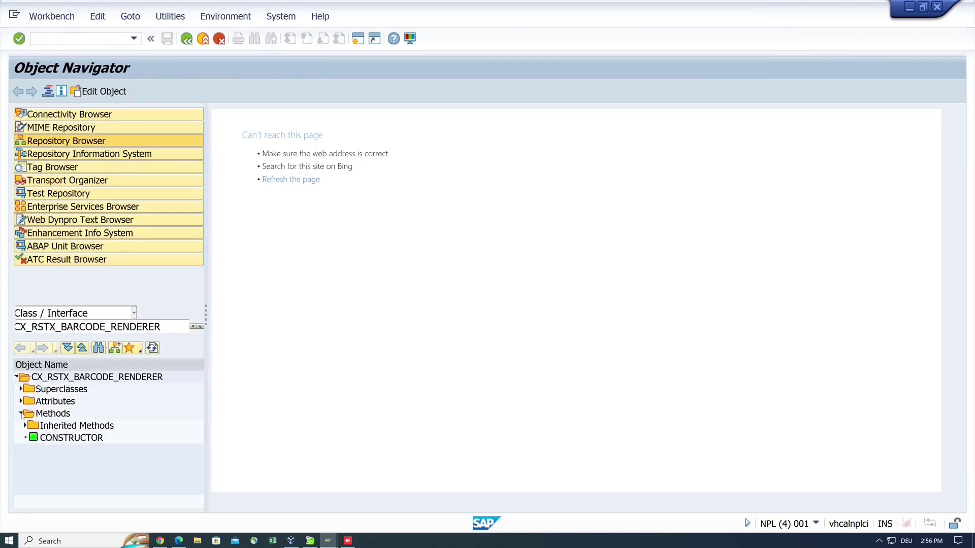
pyautogui.click(21, 401)
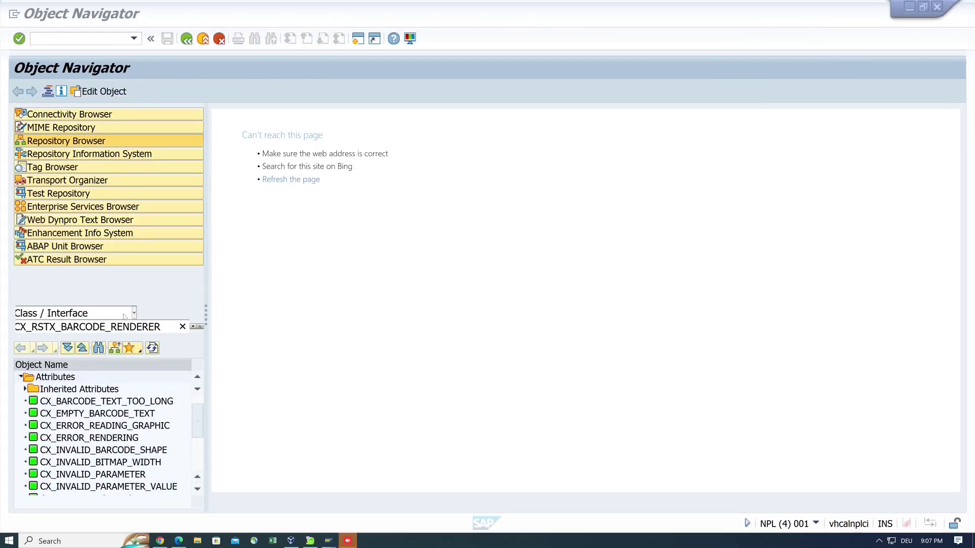
pyautogui.click(124, 313)
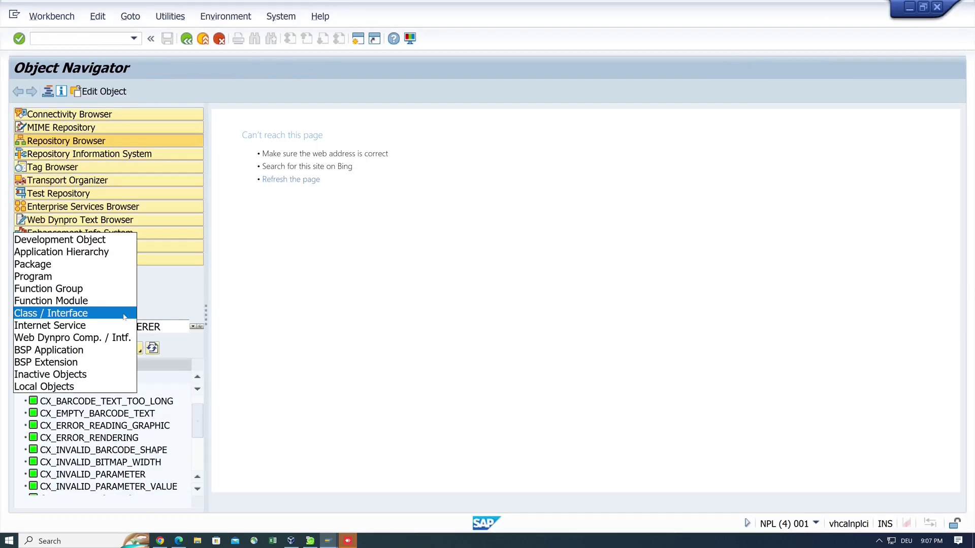
pyautogui.click(73, 265)
pyautogui.doubleClick(30, 387)
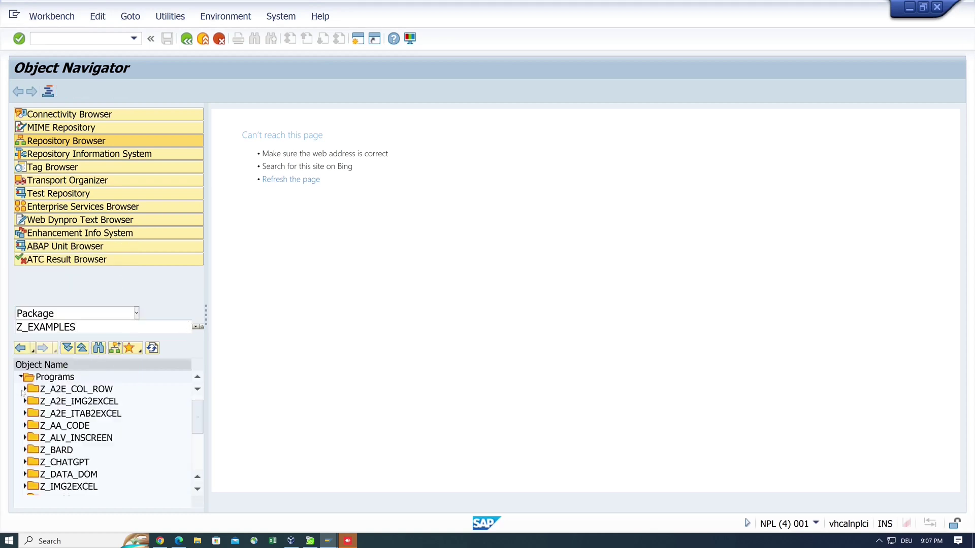
pyautogui.scroll(-3, 202, 492)
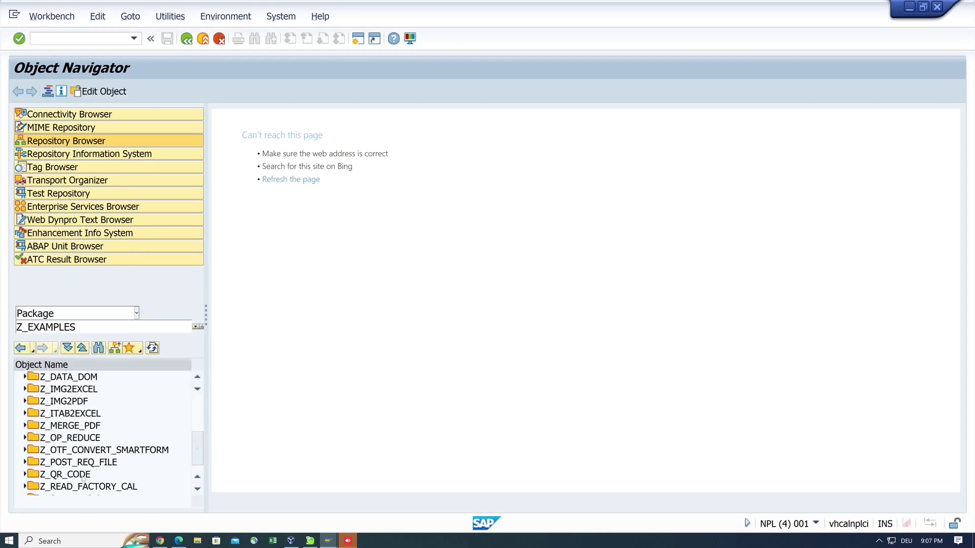
pyautogui.doubleClick(58, 475)
# Step: Execute Z_QR_CODE, which uses cl_rstx_barcode_renderer, to download the QR code image
pyautogui.click(307, 172)
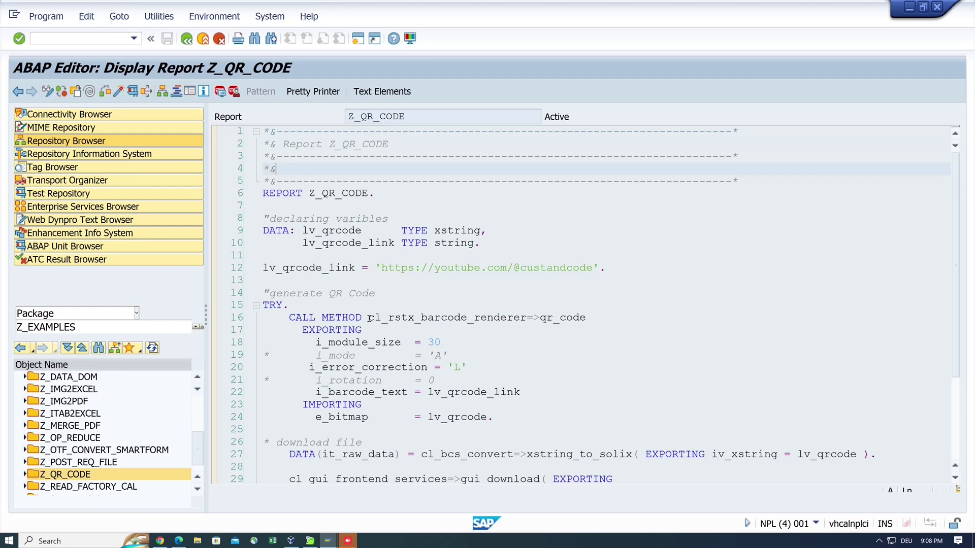
pyautogui.moveTo(368, 318); pyautogui.dragTo(527, 318)
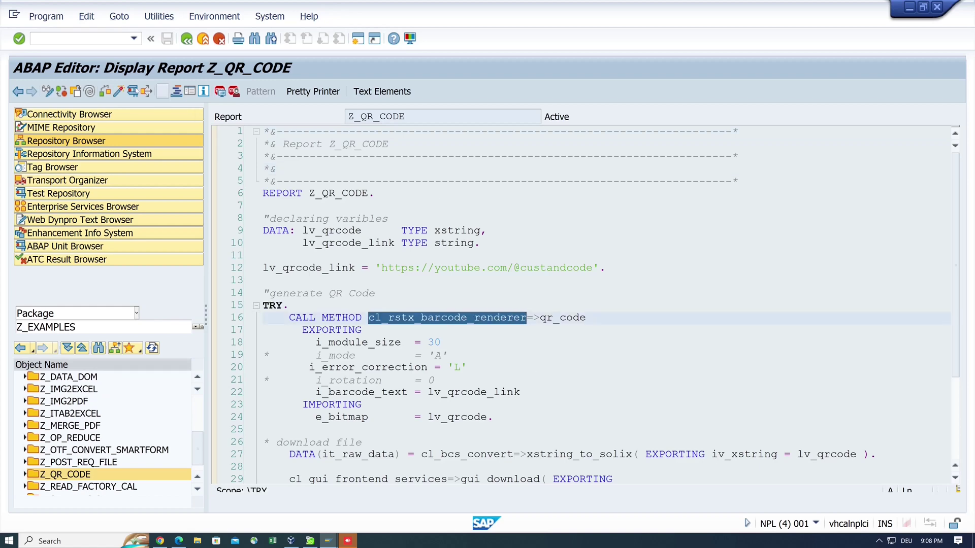
pyautogui.click(132, 92)
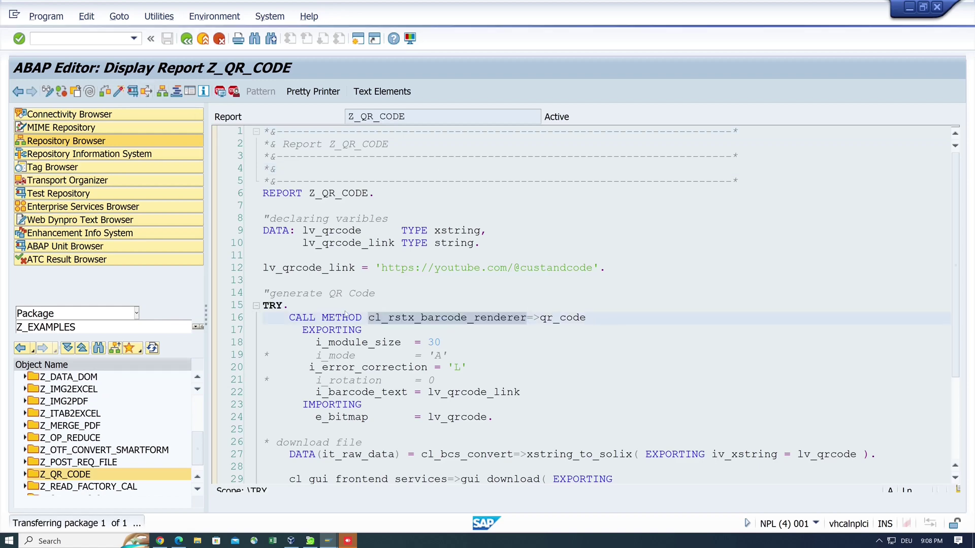
# Step: View qRcode_H.jpg from the Downloads folder, then return to the report editor
pyautogui.click(198, 541)
pyautogui.click(322, 220)
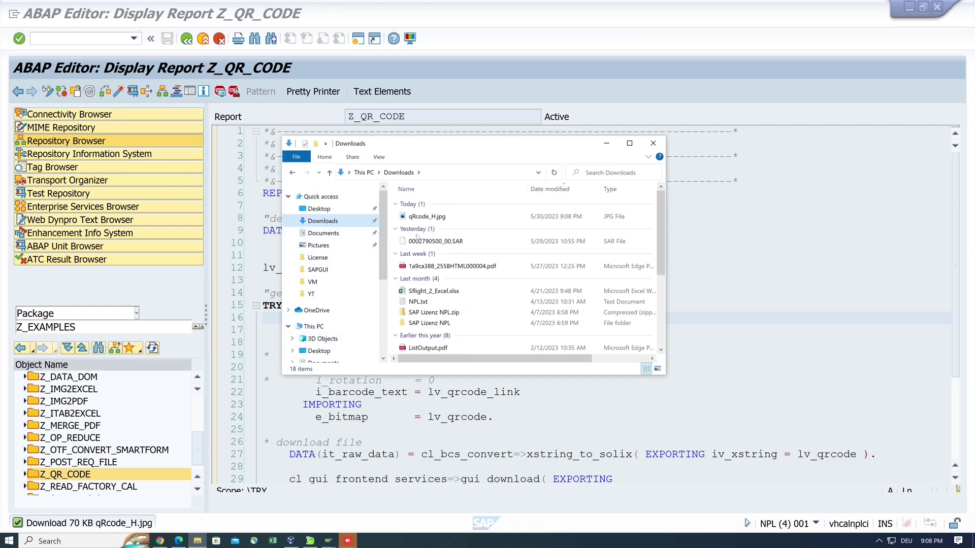
pyautogui.doubleClick(427, 216)
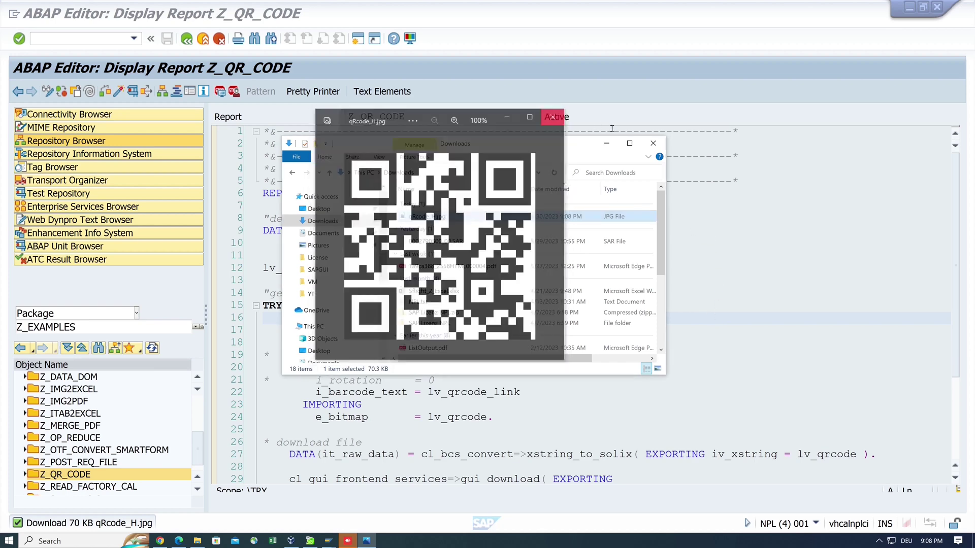
pyautogui.click(555, 116)
pyautogui.click(320, 102)
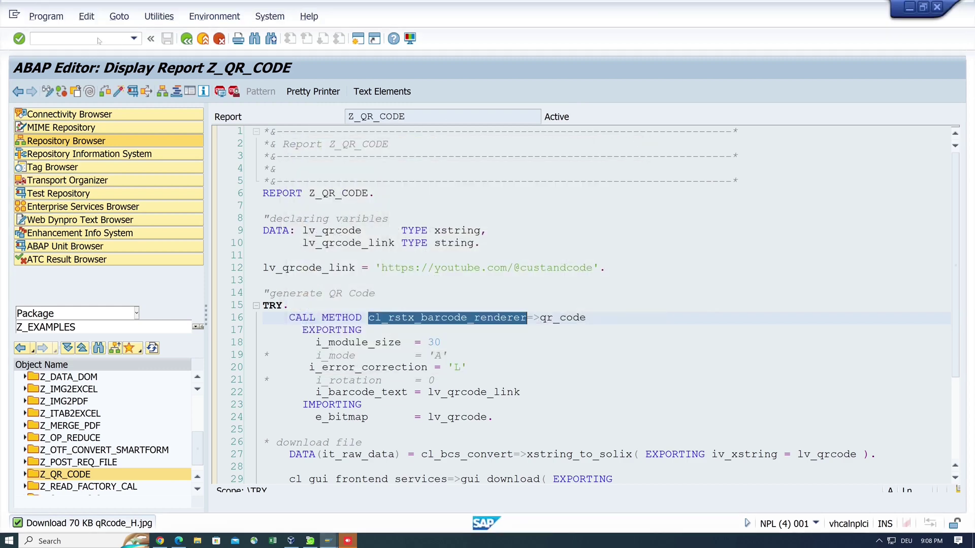